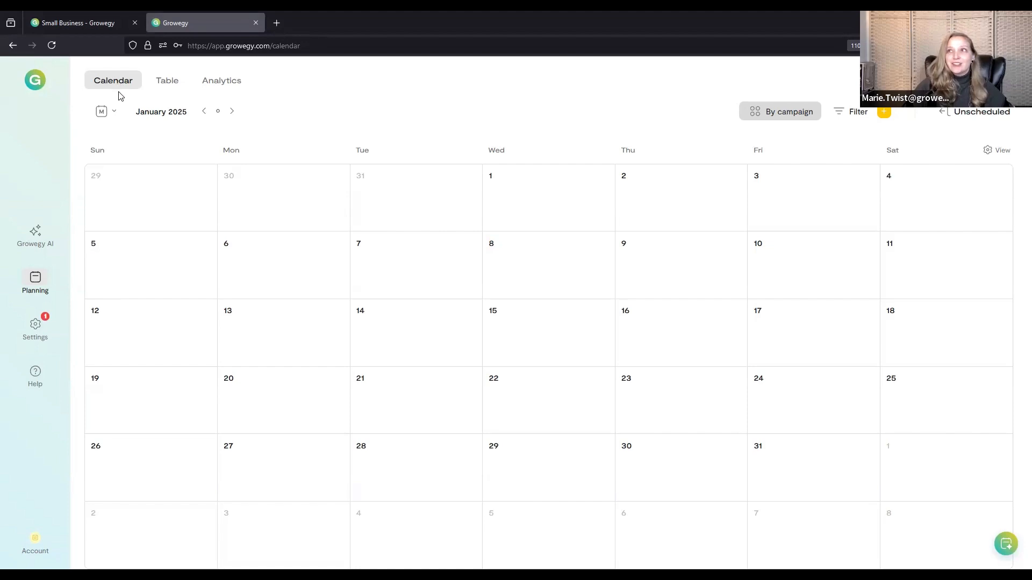
Set the calendar to no grouping and show the list of unscheduled programs
{"action": "left_click", "coordinate": [781, 116]}
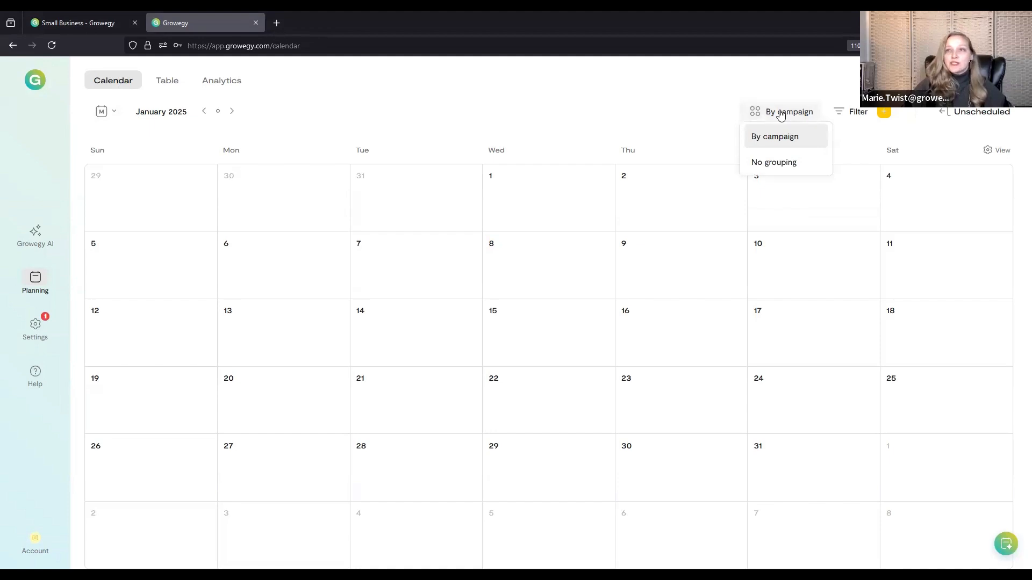
{"action": "left_click", "coordinate": [780, 165]}
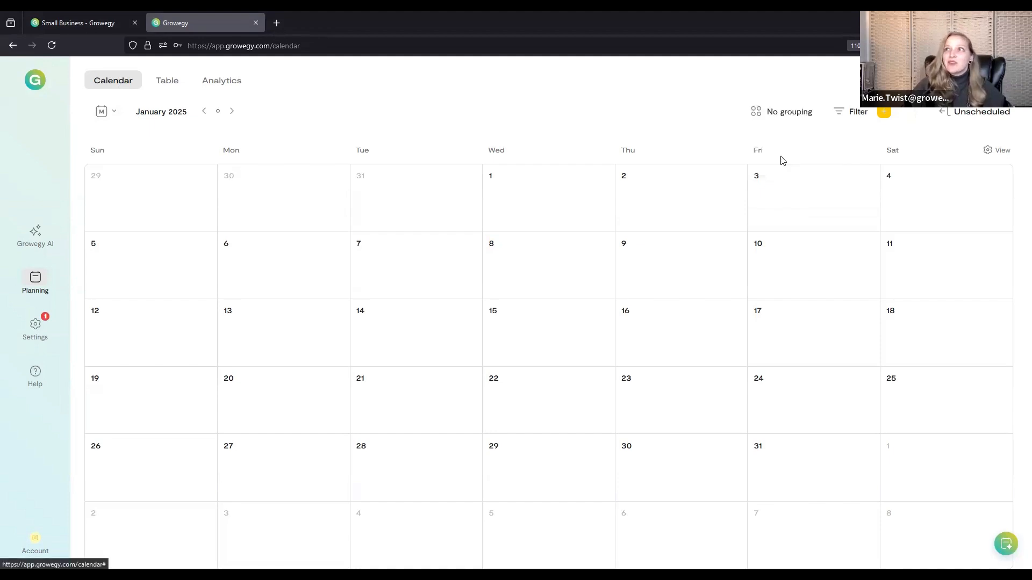
{"action": "left_click", "coordinate": [944, 113]}
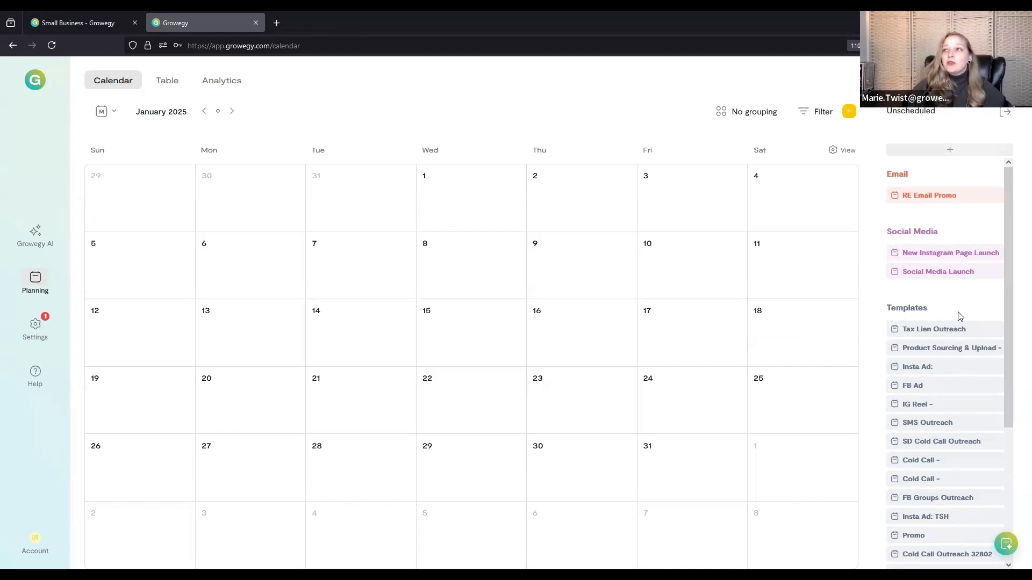
{"action": "scroll", "coordinate": [955, 316], "scroll_direction": "down", "scroll_amount": 3}
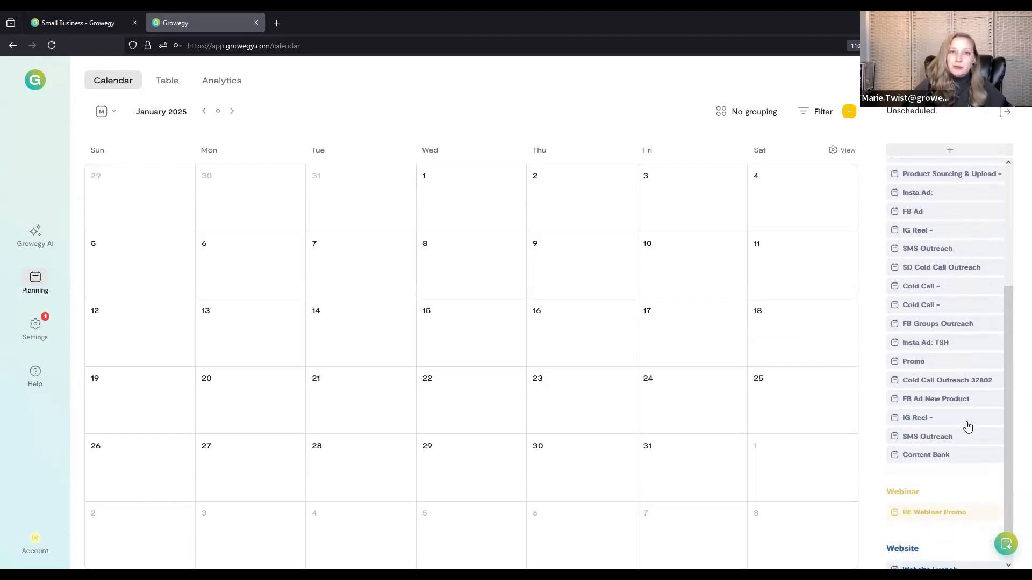
{"action": "scroll", "coordinate": [950, 421], "scroll_direction": "up", "scroll_amount": 3}
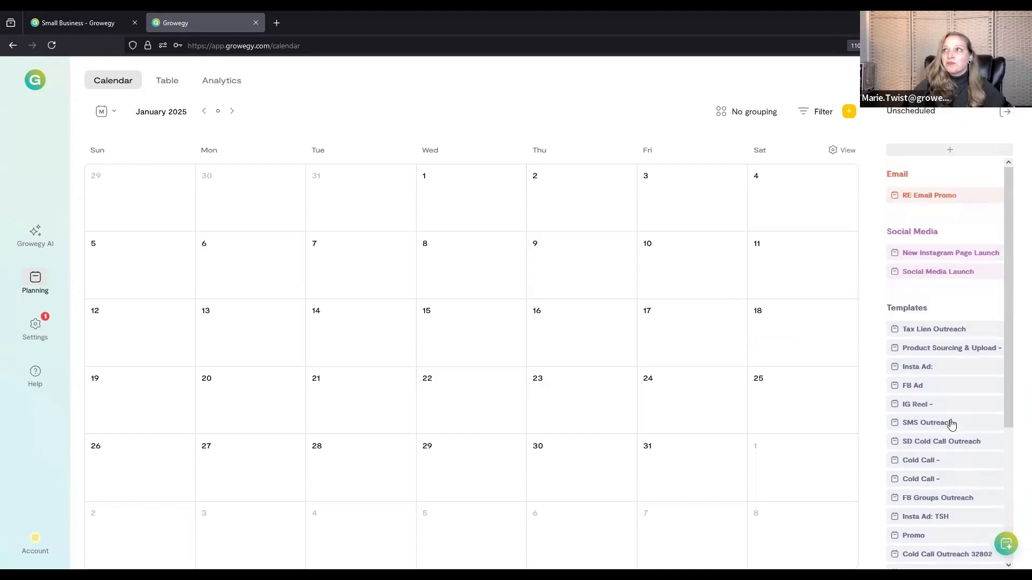
Group the calendar by campaign to review the unscheduled programs without a campaign, and return to no grouping
{"action": "left_click", "coordinate": [753, 112]}
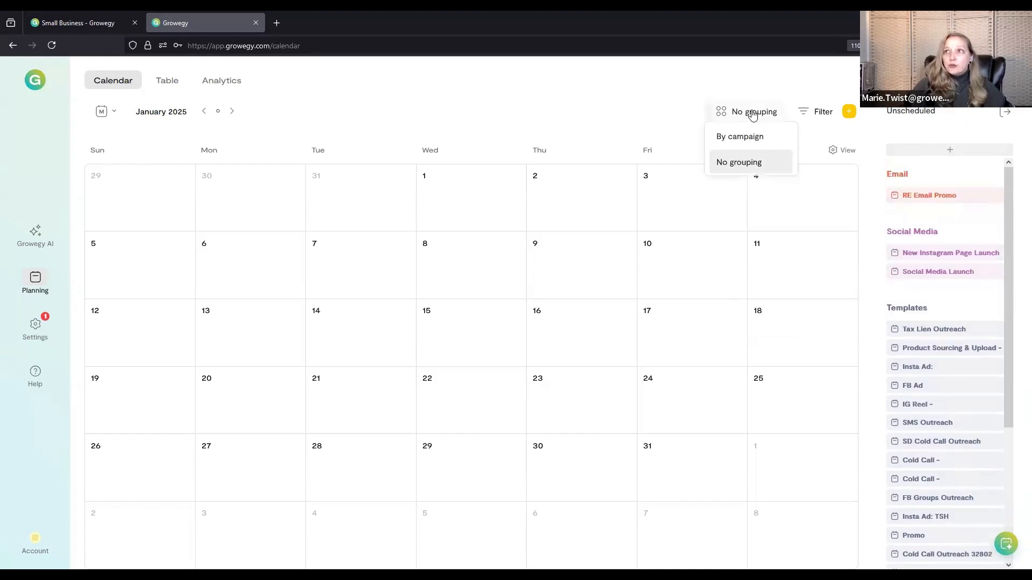
{"action": "left_click", "coordinate": [747, 138]}
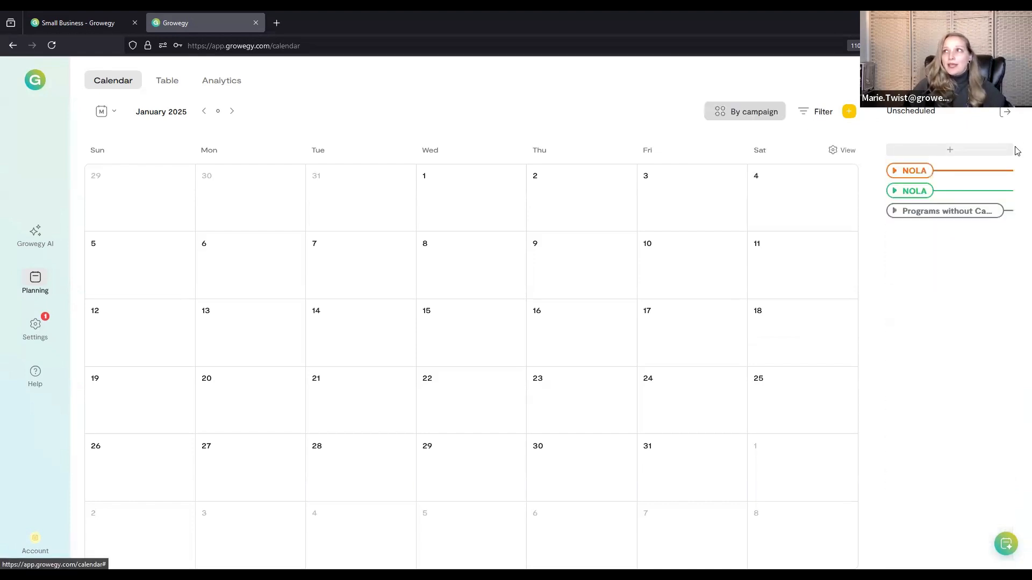
{"action": "left_click", "coordinate": [895, 213]}
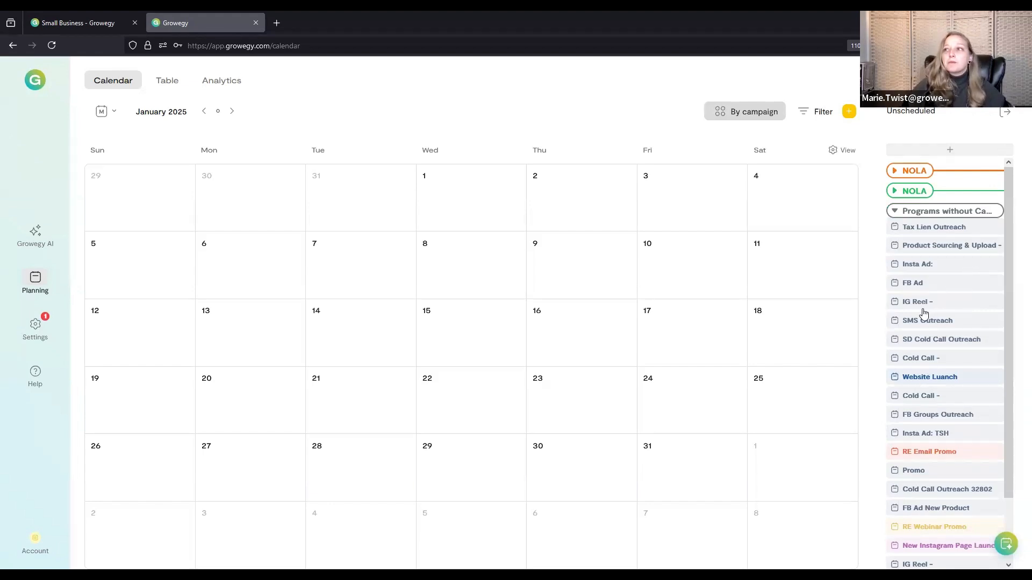
{"action": "scroll", "coordinate": [922, 323], "scroll_direction": "down", "scroll_amount": 3}
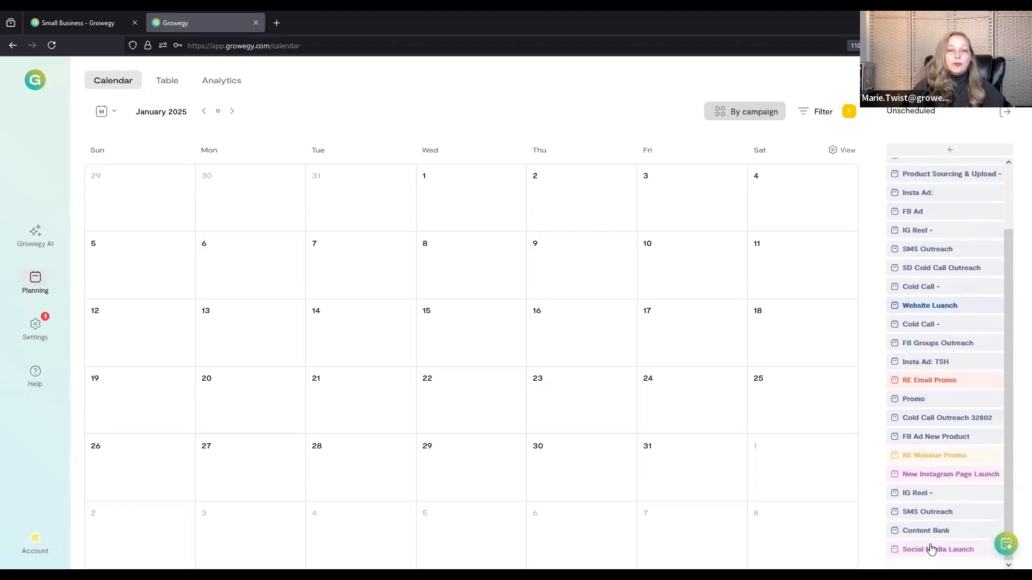
{"action": "scroll", "coordinate": [938, 500], "scroll_direction": "up", "scroll_amount": 3}
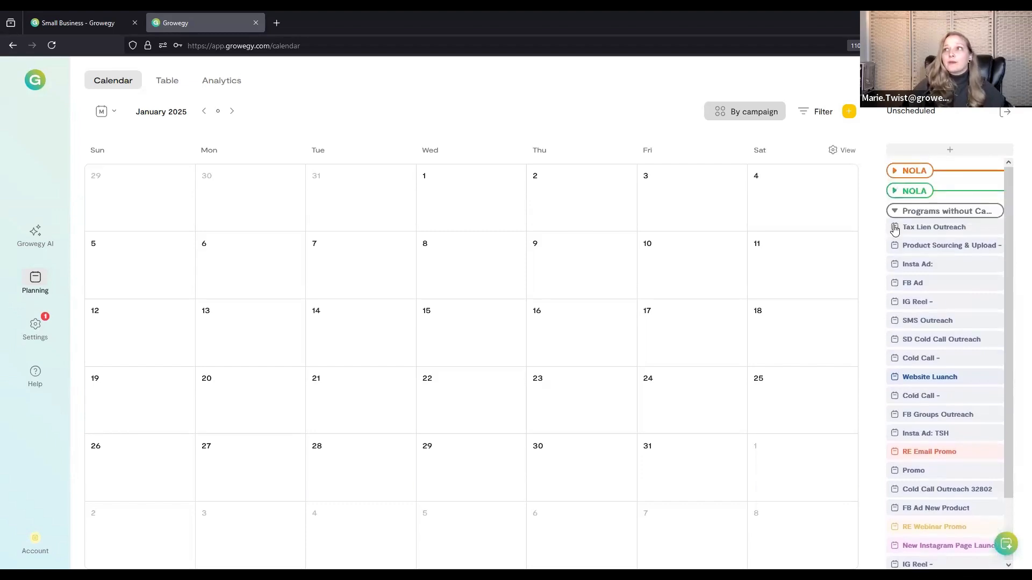
{"action": "left_click", "coordinate": [740, 114]}
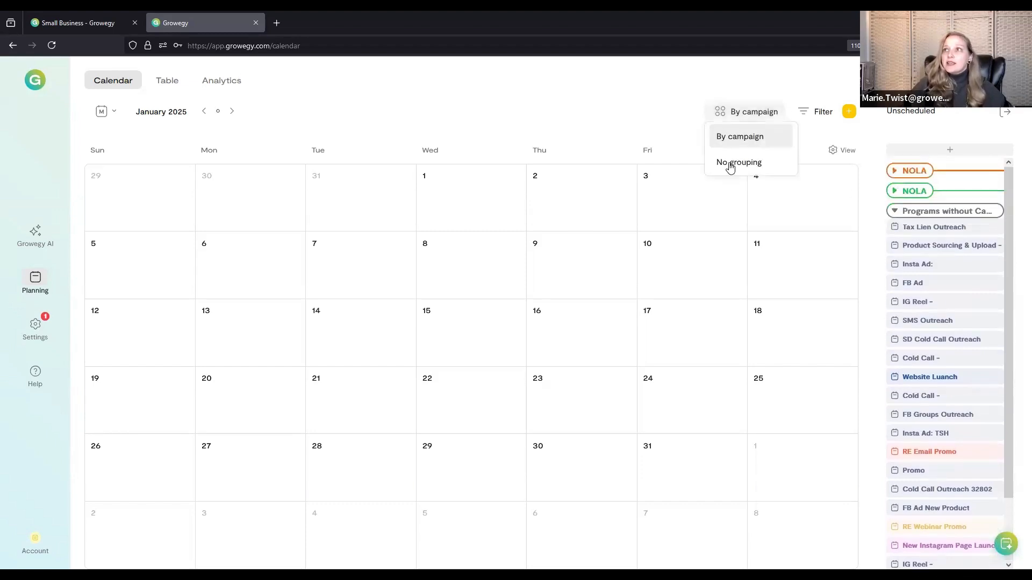
{"action": "left_click", "coordinate": [730, 164]}
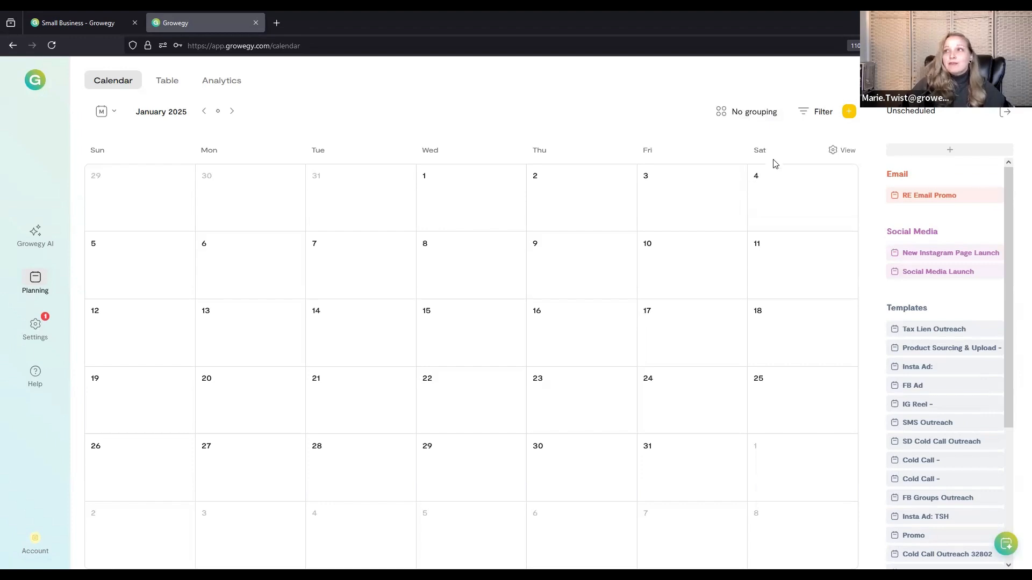
Start a new unscheduled program and set its program type to Templates
{"action": "left_click", "coordinate": [950, 151]}
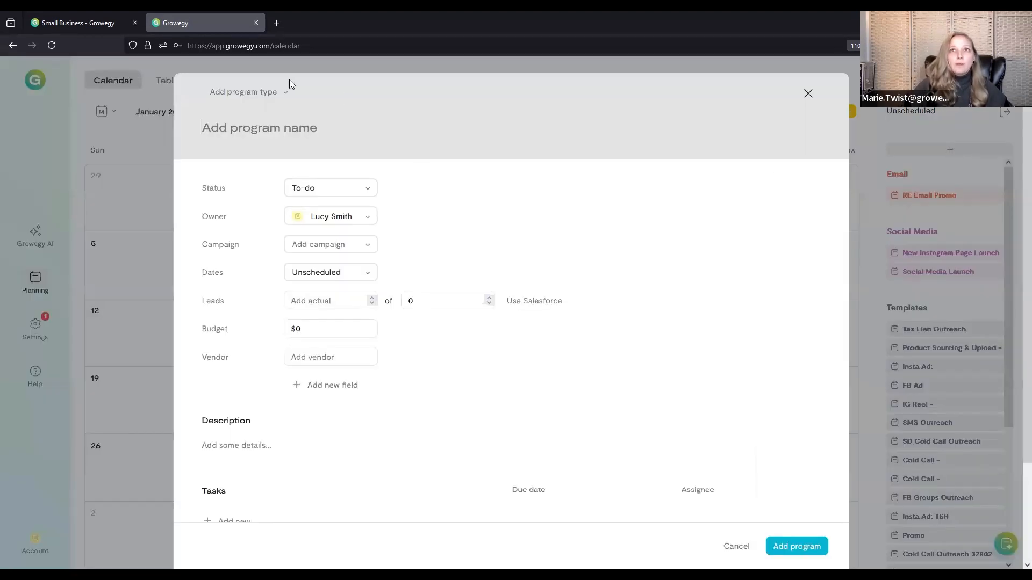
{"action": "left_click", "coordinate": [284, 95]}
{"action": "scroll", "coordinate": [289, 189], "scroll_direction": "down", "scroll_amount": 5}
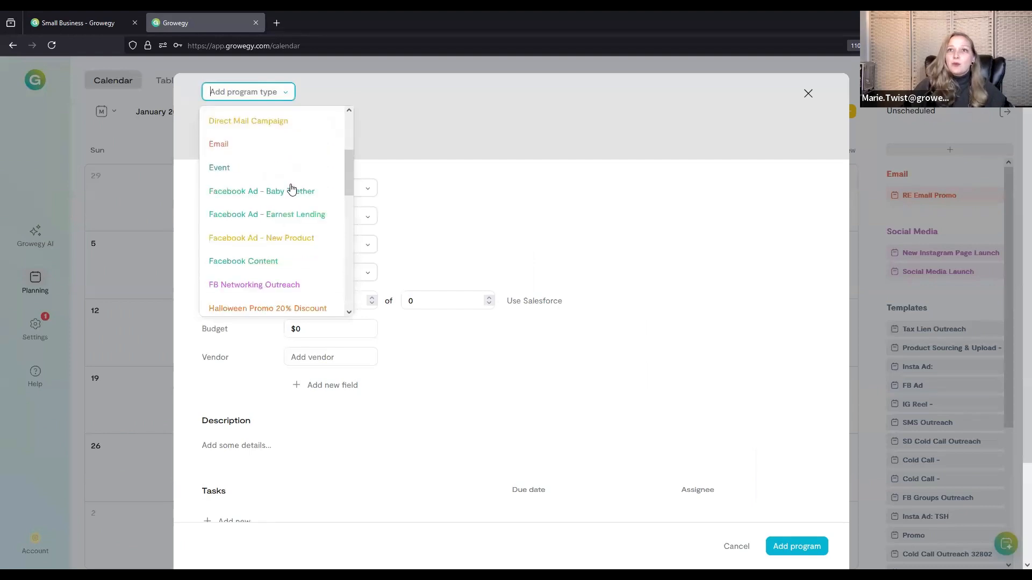
{"action": "scroll", "coordinate": [291, 188], "scroll_direction": "down", "scroll_amount": 6}
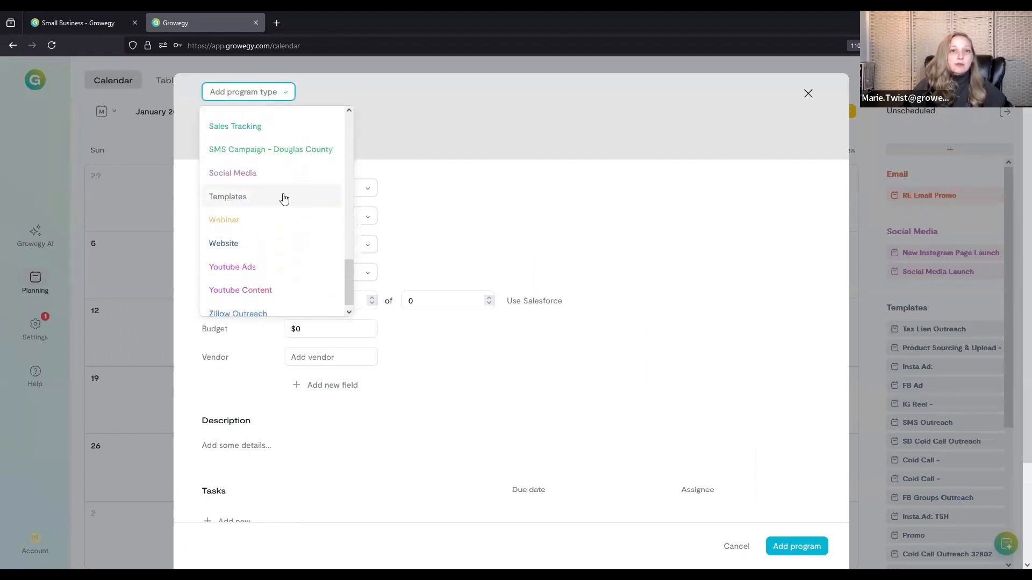
{"action": "left_click", "coordinate": [284, 198]}
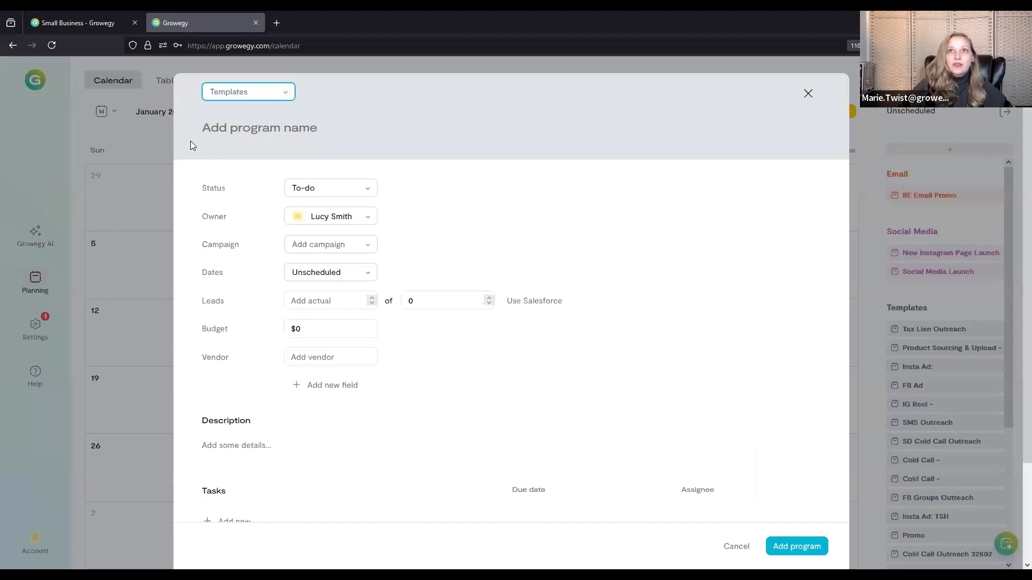
Name the new program "Client Interest"
{"action": "left_click", "coordinate": [212, 127]}
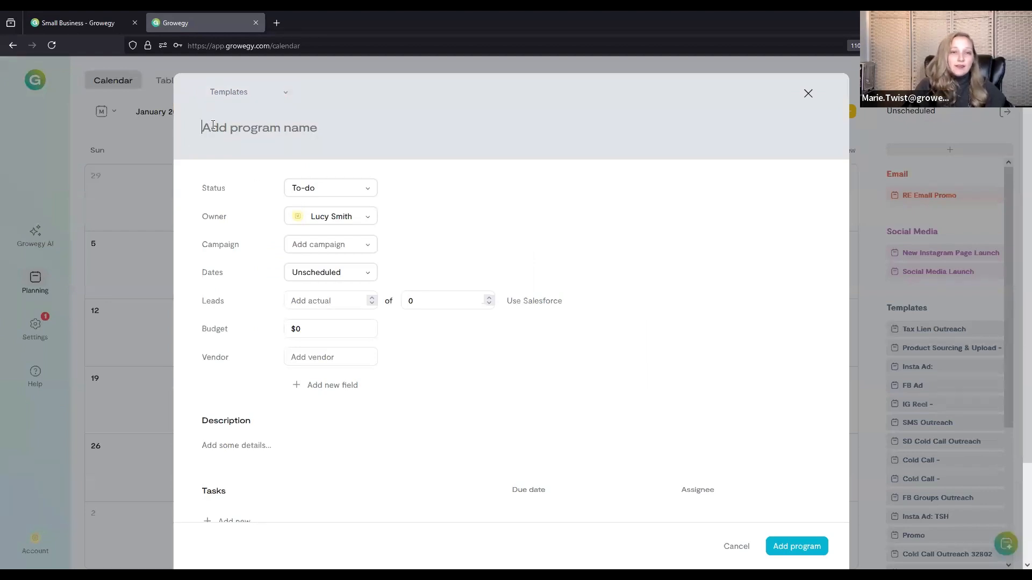
{"action": "type", "text": "C"}
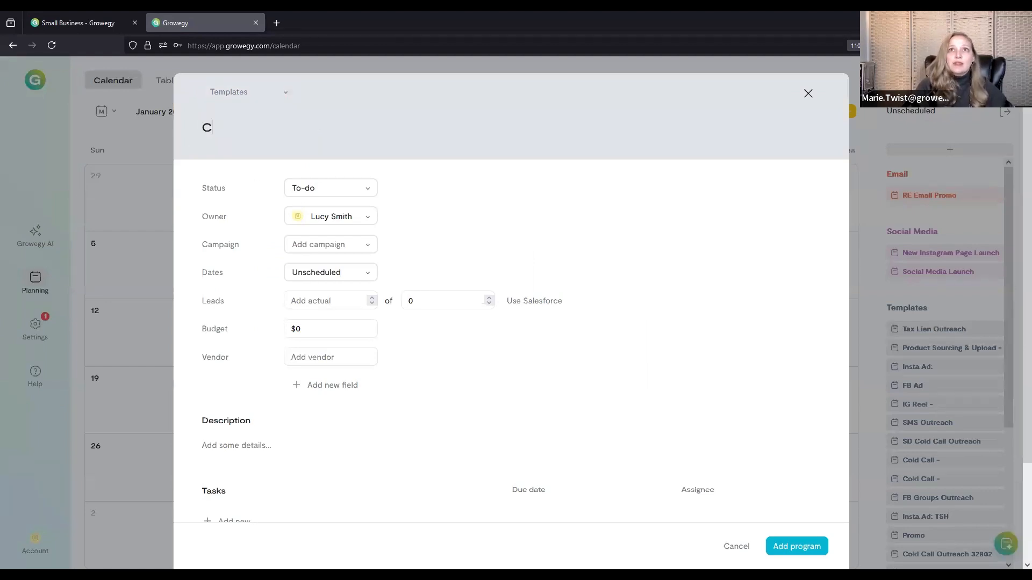
{"action": "type", "text": "lient Interest"}
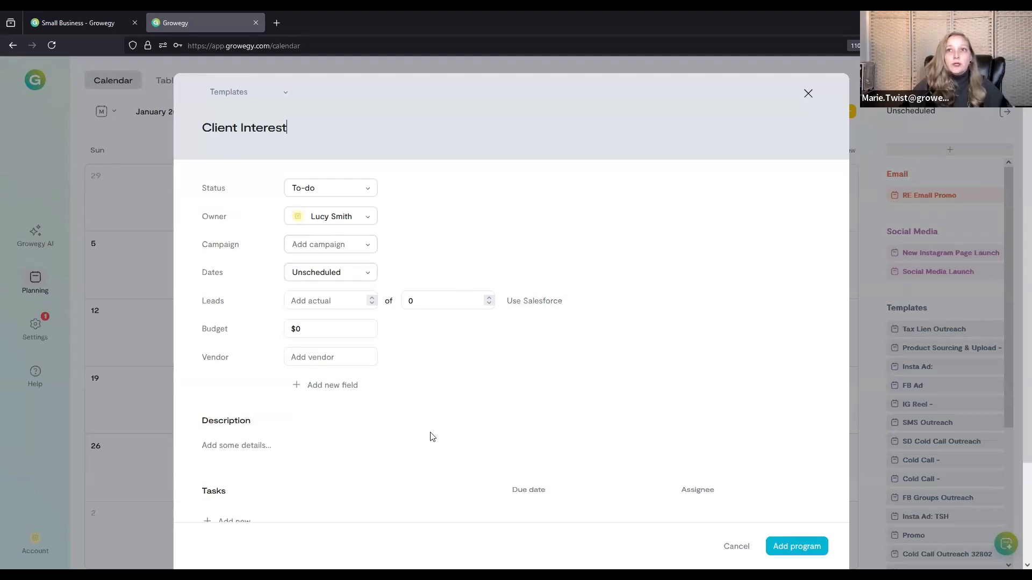
Set the program's target number of leads to 1
{"action": "left_click", "coordinate": [434, 301]}
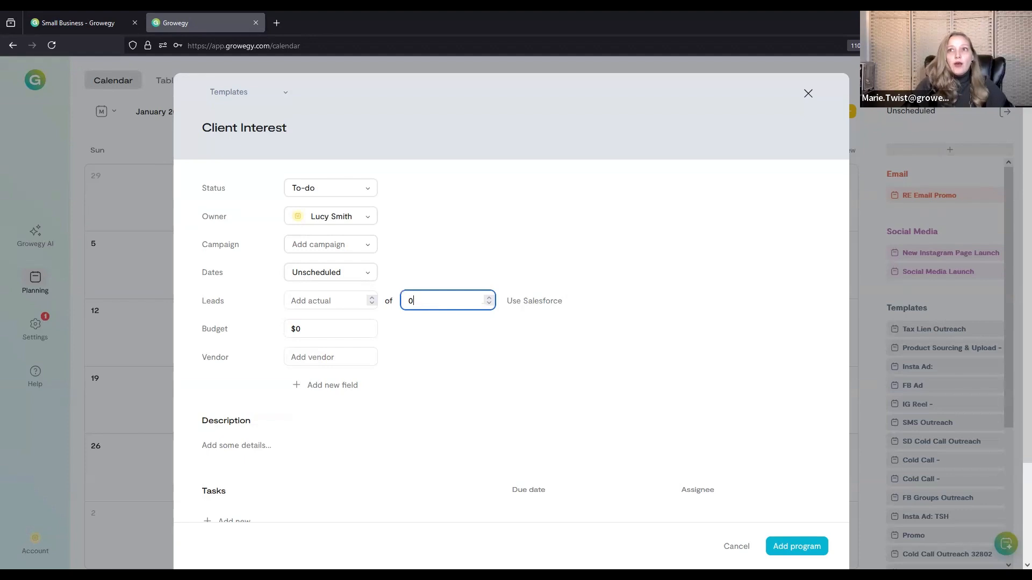
{"action": "key", "text": "BackSpace"}
{"action": "type", "text": "1"}
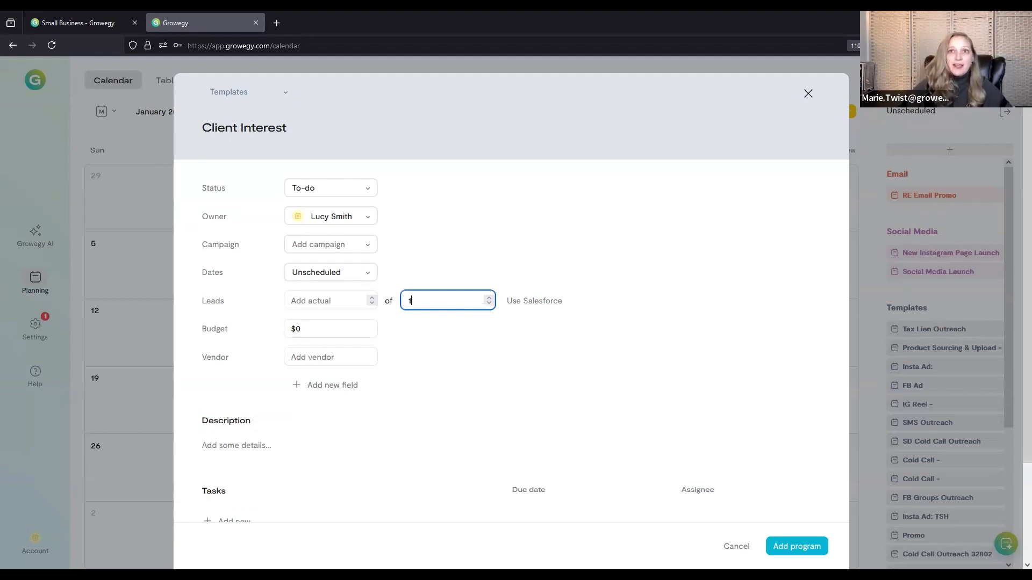
{"action": "left_click", "coordinate": [341, 329]}
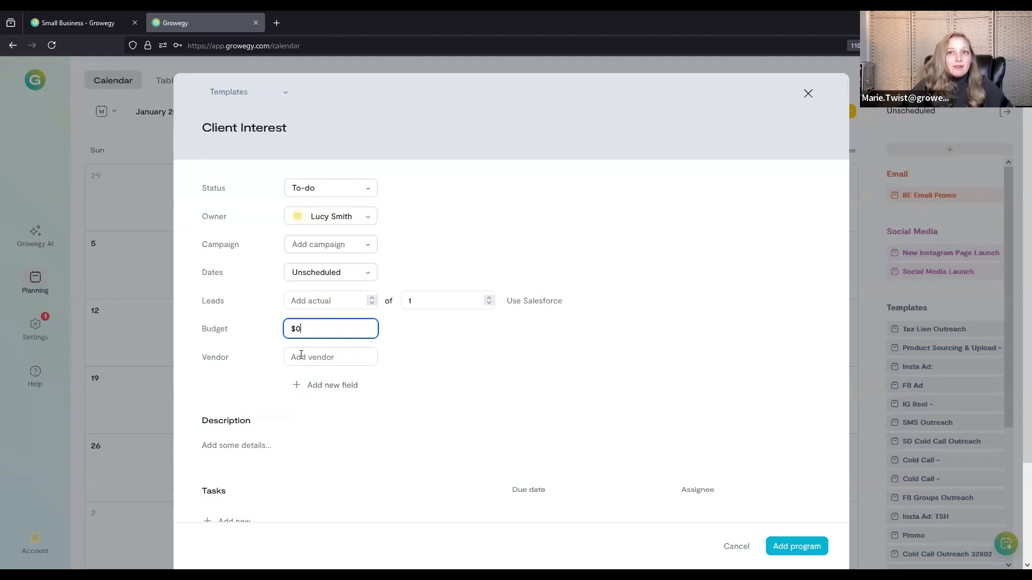
Add a custom text field named "Client Name" to the program, leaving its value empty
{"action": "left_click", "coordinate": [343, 392]}
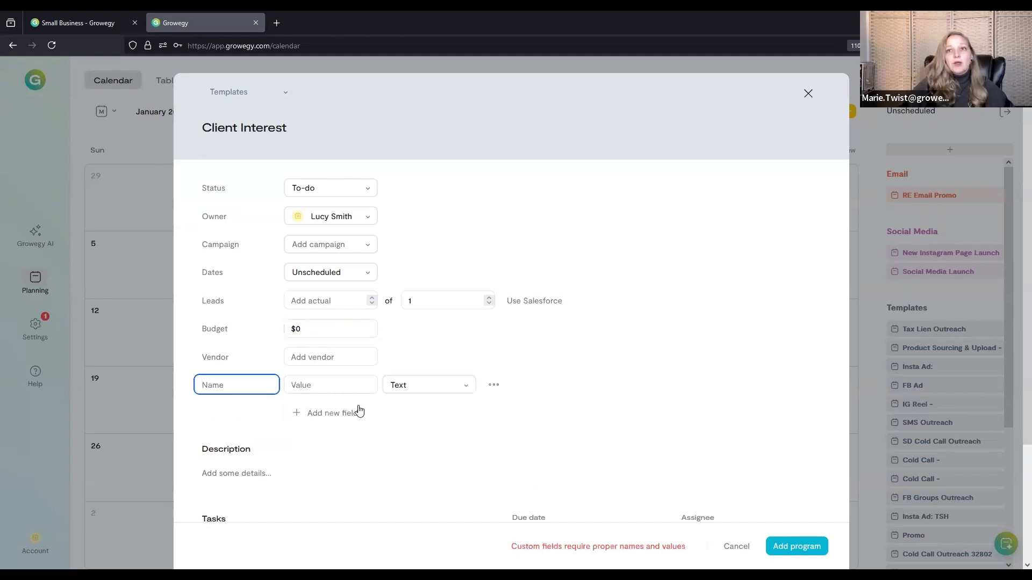
{"action": "type", "text": "Client"}
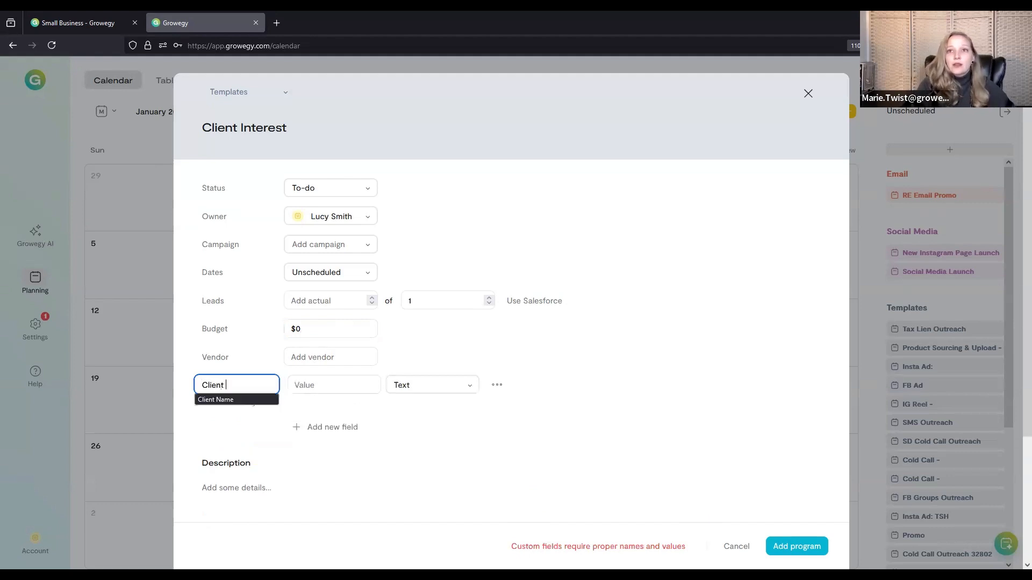
{"action": "type", "text": " Name"}
{"action": "left_click", "coordinate": [363, 385]}
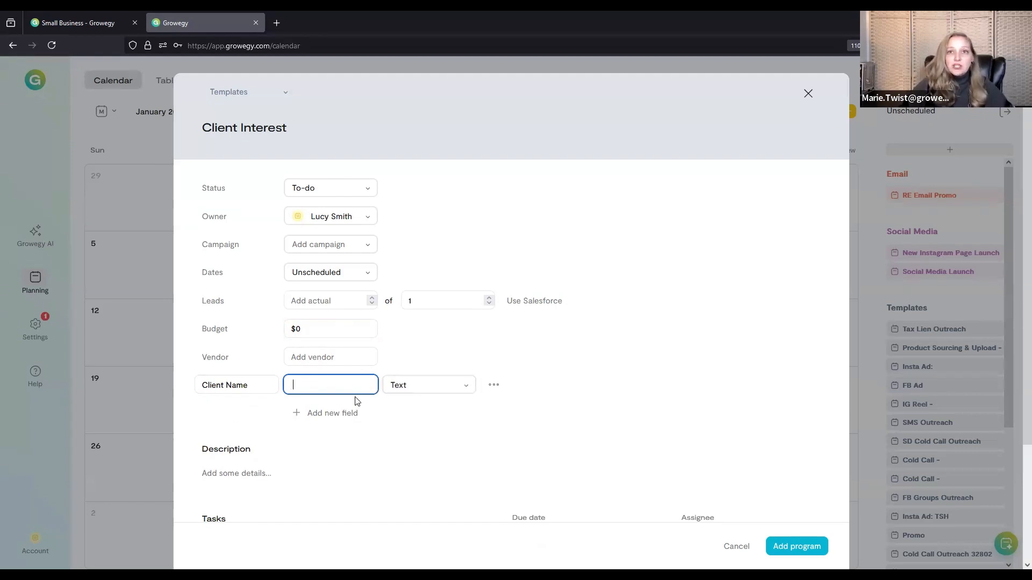
Add three blank task rows to the program's task list
{"action": "scroll", "coordinate": [359, 400], "scroll_direction": "down", "scroll_amount": 2}
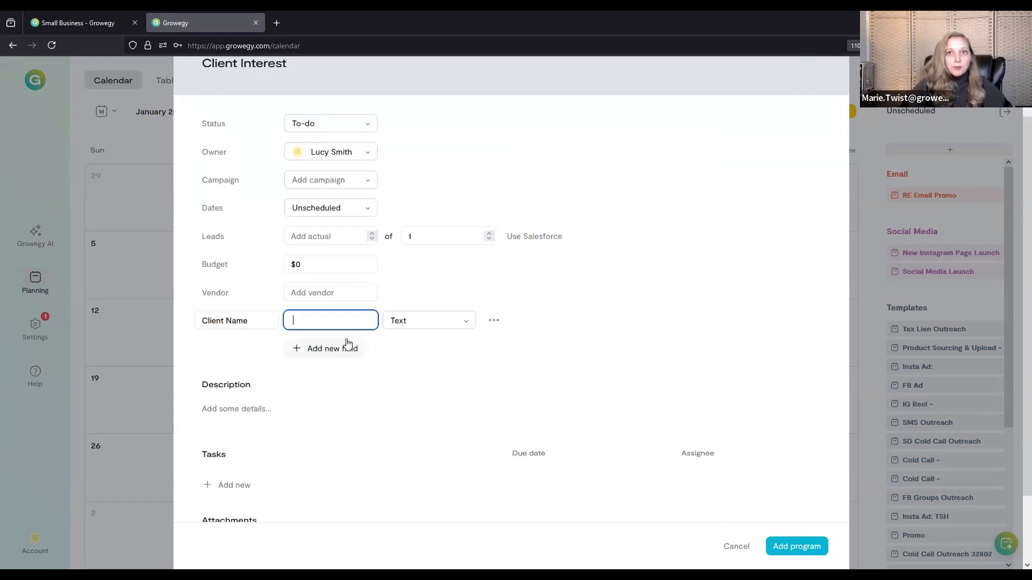
{"action": "scroll", "coordinate": [265, 308], "scroll_direction": "down", "scroll_amount": 2}
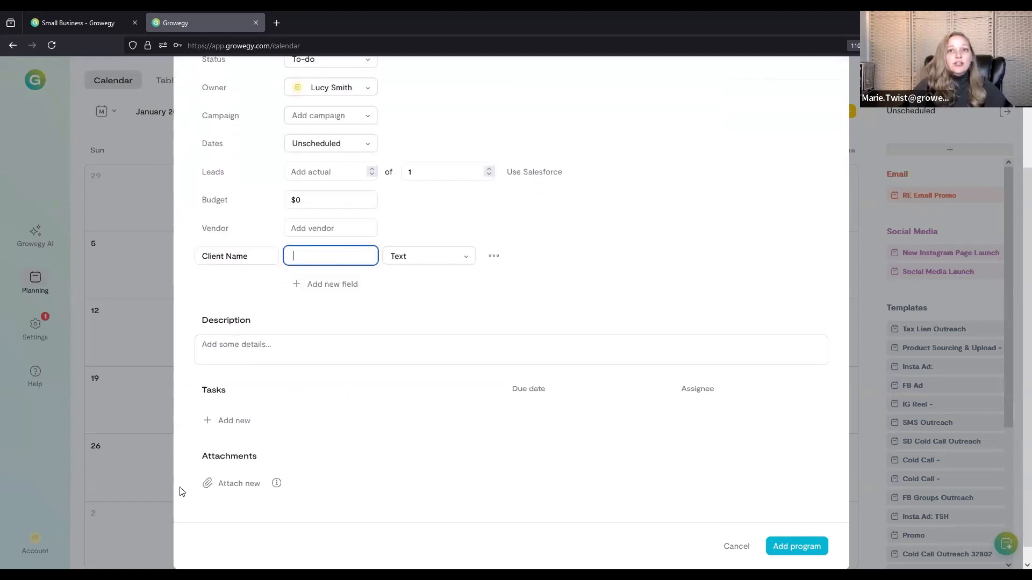
{"action": "left_click", "coordinate": [246, 424]}
{"action": "left_click", "coordinate": [238, 469]}
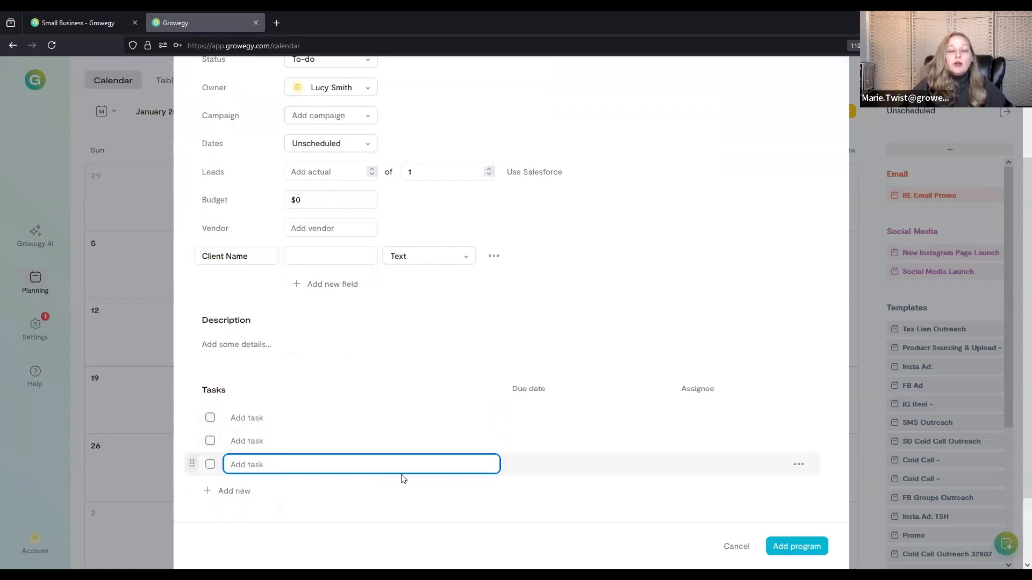
{"action": "scroll", "coordinate": [323, 398], "scroll_direction": "down", "scroll_amount": 2}
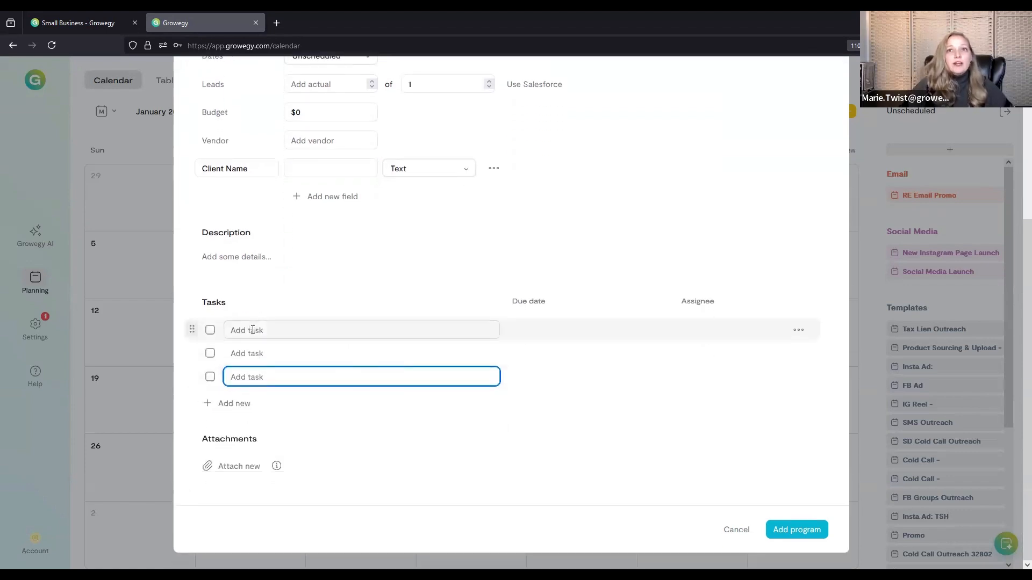
Name the first task "Reach out to the client"
{"action": "left_click", "coordinate": [252, 330]}
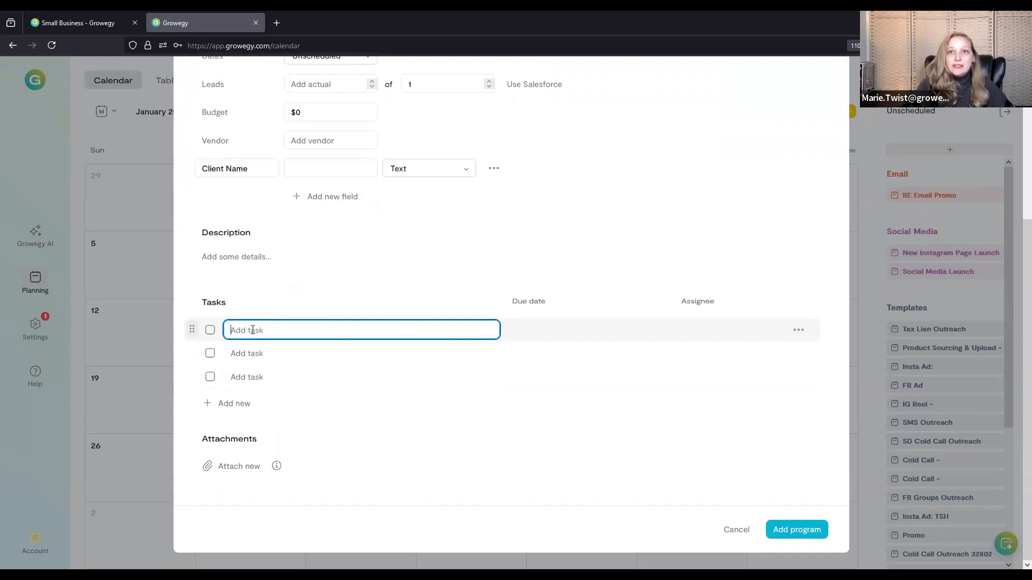
{"action": "type", "text": "Reaching"}
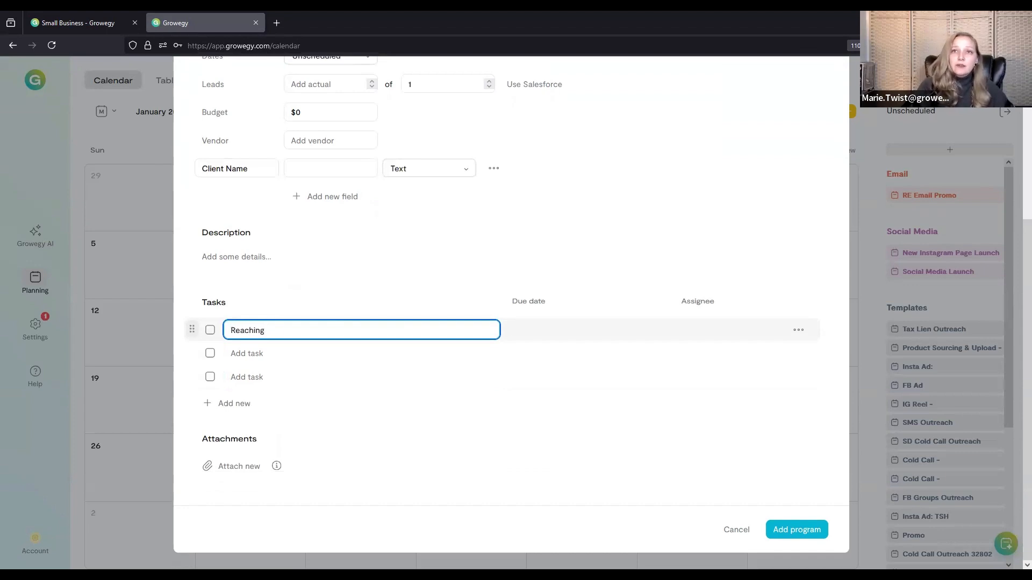
{"action": "key", "text": "BackSpace"}
{"action": "key", "text": "BackSpace"}
{"action": "key", "text": "BackSpace"}
{"action": "type", "text": "out to"}
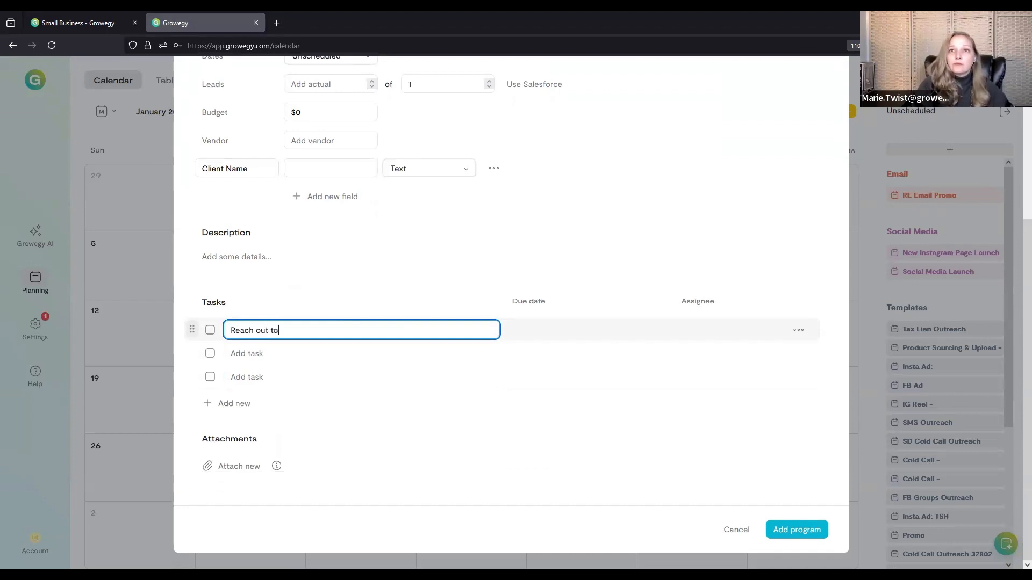
{"action": "type", "text": " the client"}
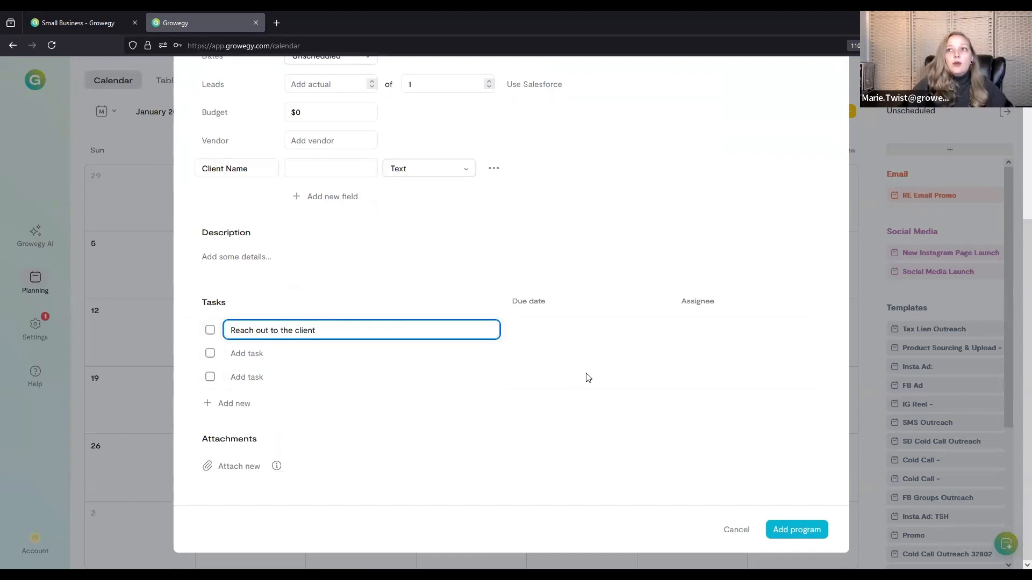
Give the "Reach out to the client" task a smart due date of 1 day after the start date
{"action": "left_click", "coordinate": [559, 334]}
{"action": "left_click", "coordinate": [565, 330]}
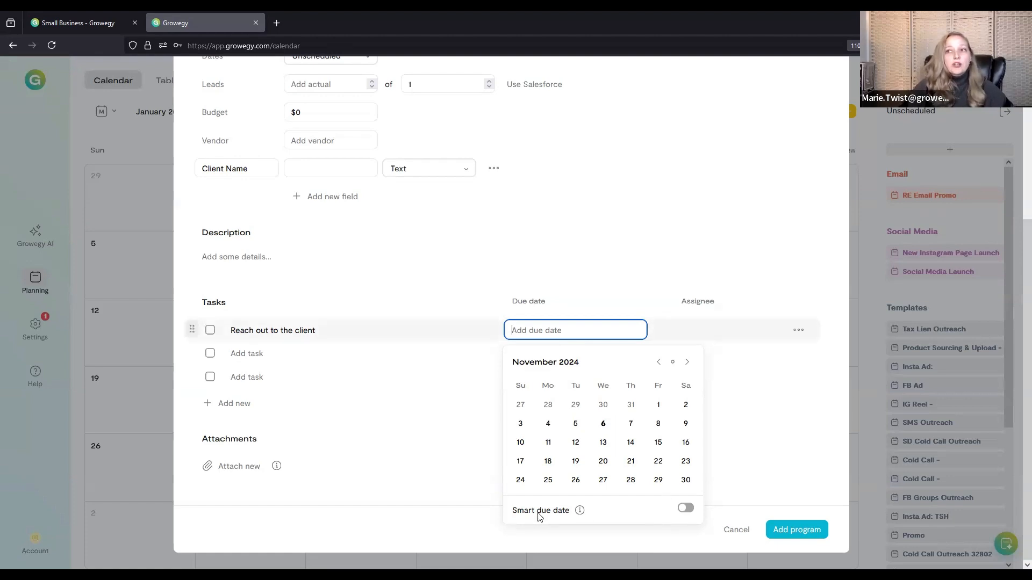
{"action": "left_click", "coordinate": [685, 508]}
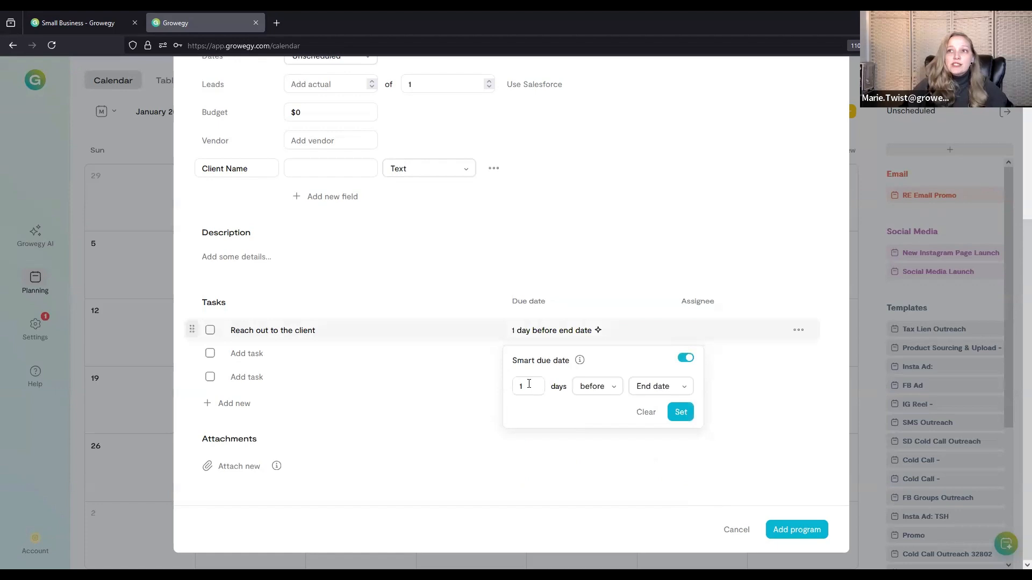
{"action": "left_click", "coordinate": [613, 391]}
{"action": "left_click", "coordinate": [602, 463]}
{"action": "left_click", "coordinate": [658, 390]}
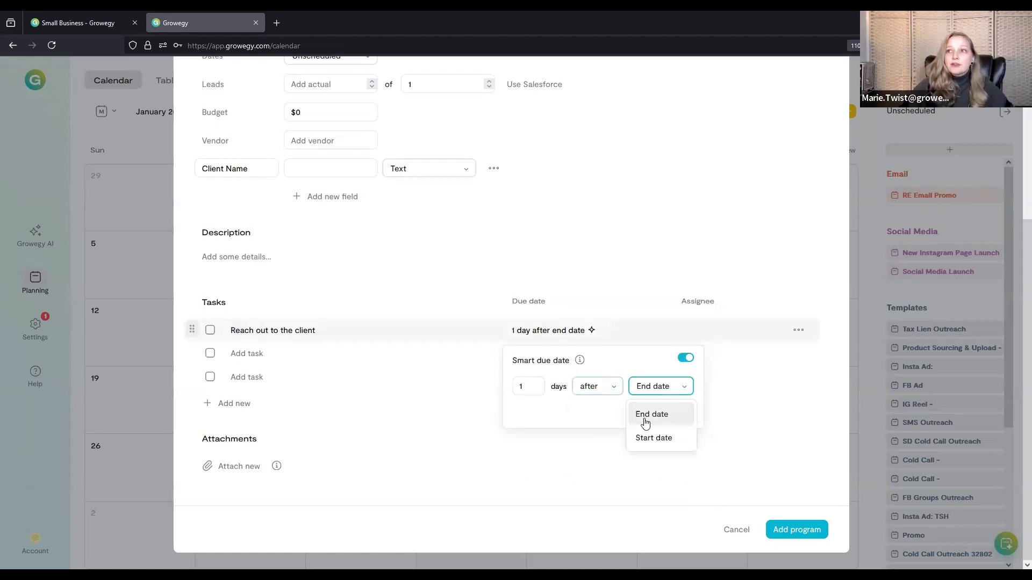
{"action": "left_click", "coordinate": [649, 437]}
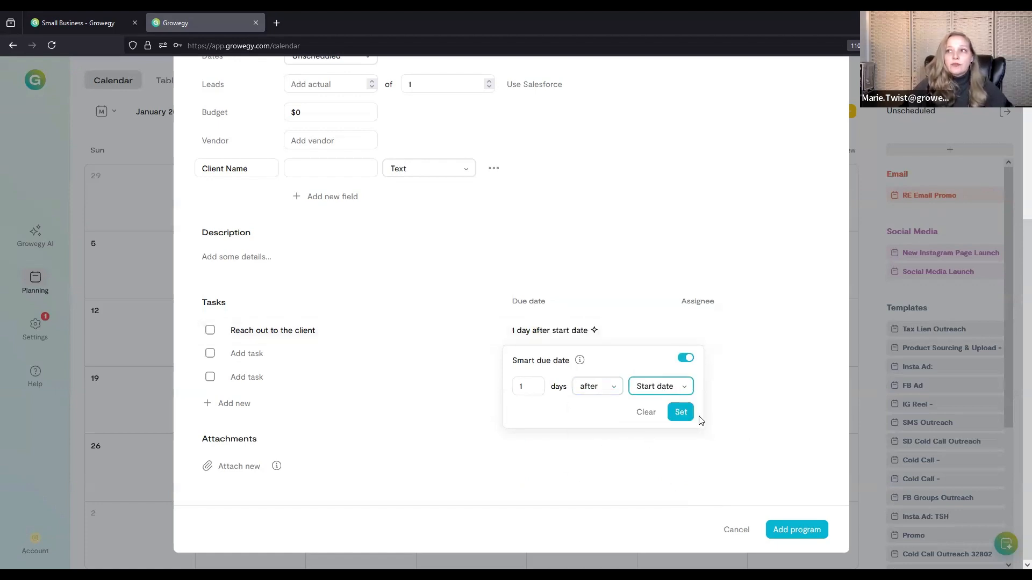
{"action": "left_click", "coordinate": [680, 413]}
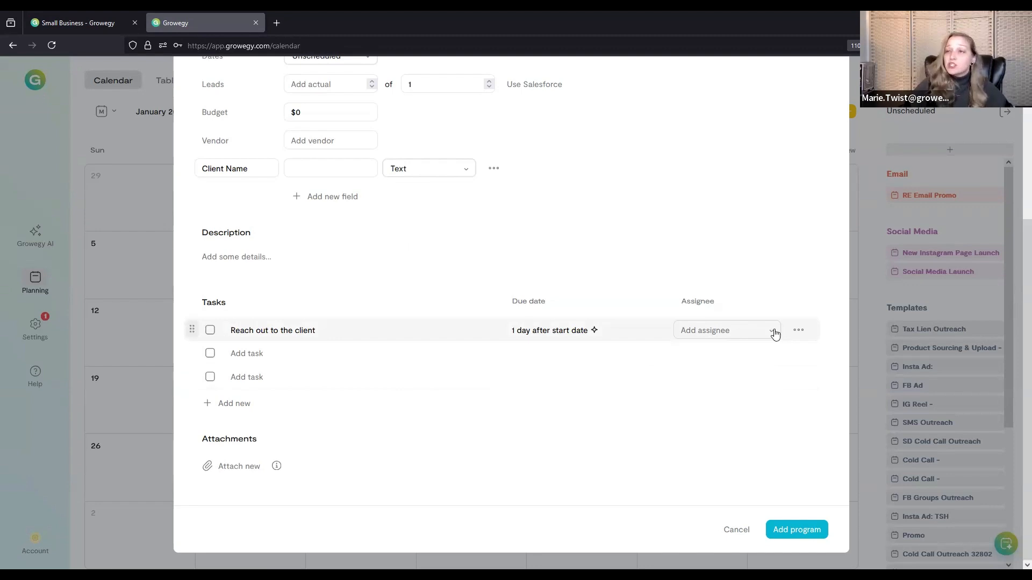
Assign the "Reach out to the client" task to the program's owner and add the template program
{"action": "left_click", "coordinate": [774, 332]}
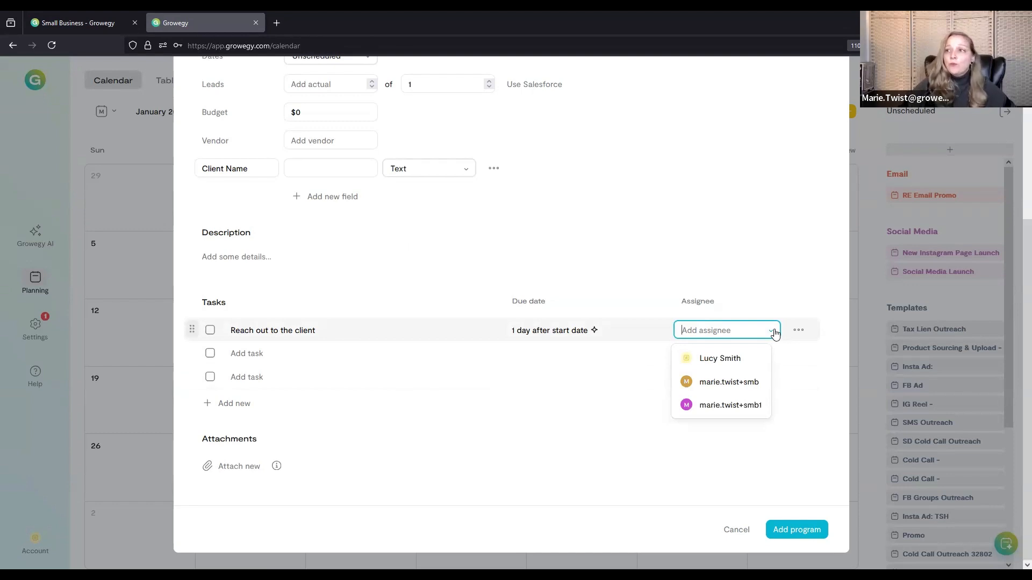
{"action": "left_click", "coordinate": [735, 358]}
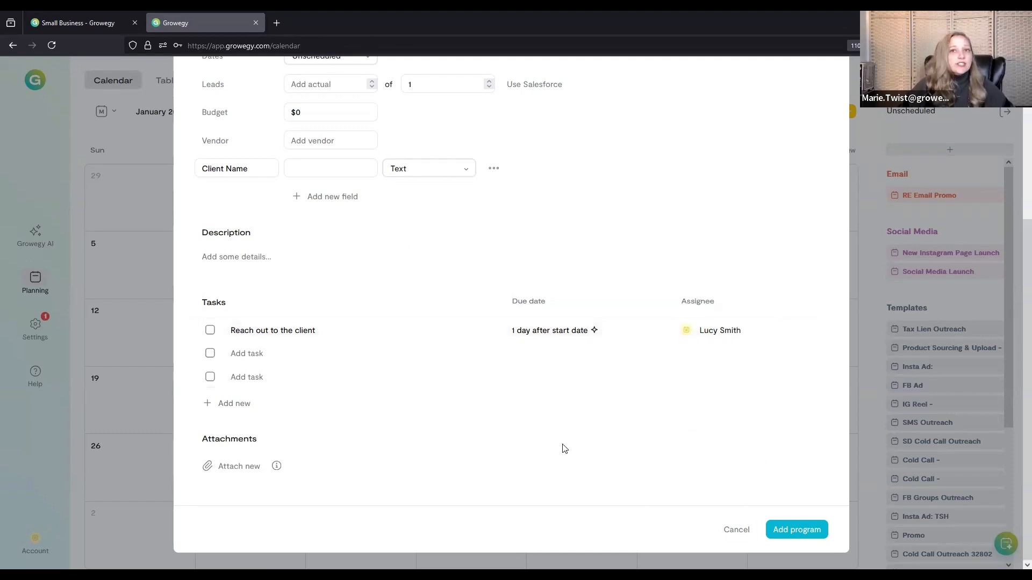
{"action": "left_click", "coordinate": [796, 531]}
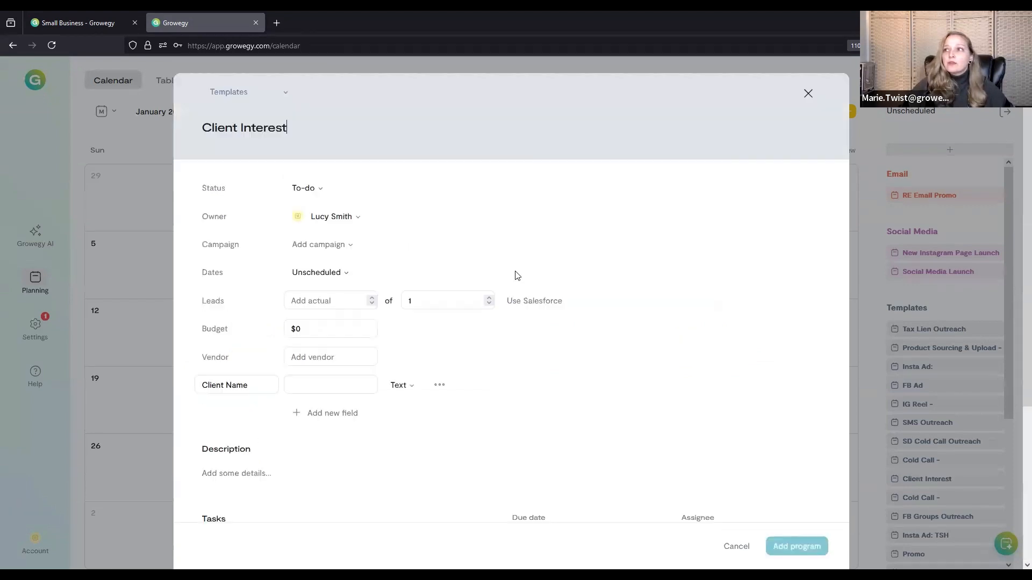
Duplicate the unscheduled "Client Interest" template and change the copy's category from Templates to Website
{"action": "scroll", "coordinate": [941, 369], "scroll_direction": "down", "scroll_amount": 3}
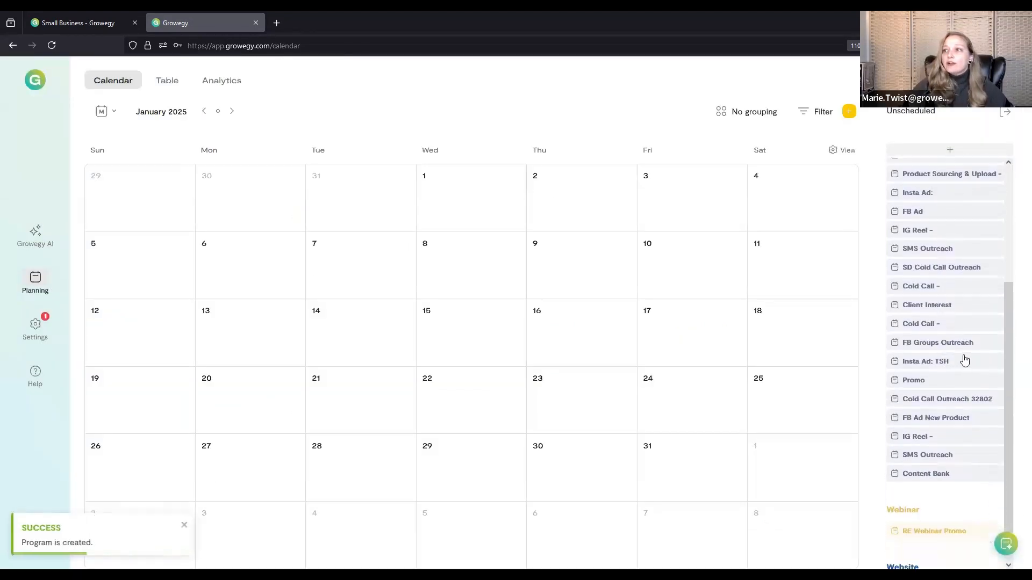
{"action": "left_click", "coordinate": [917, 306]}
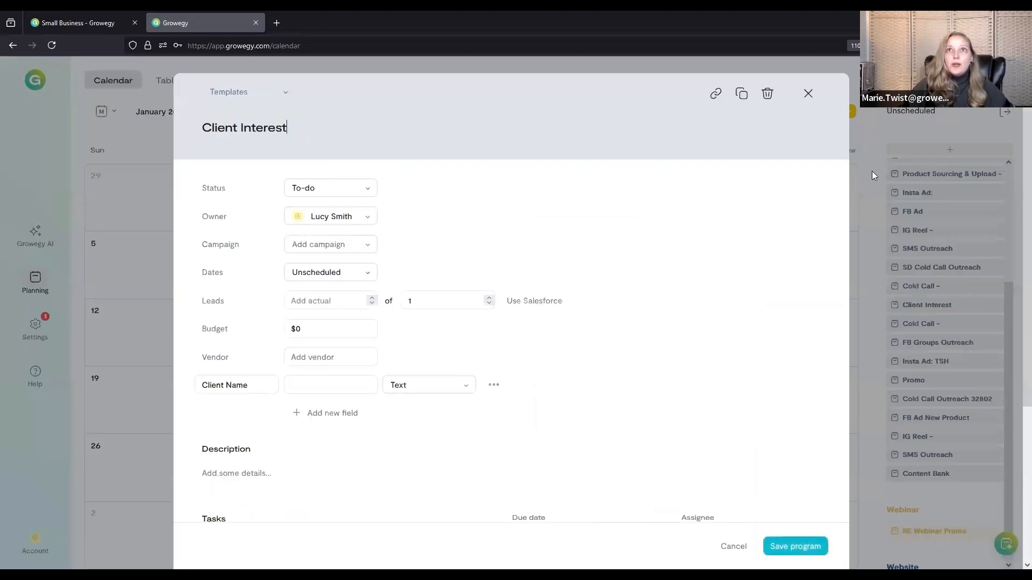
{"action": "left_click", "coordinate": [743, 95]}
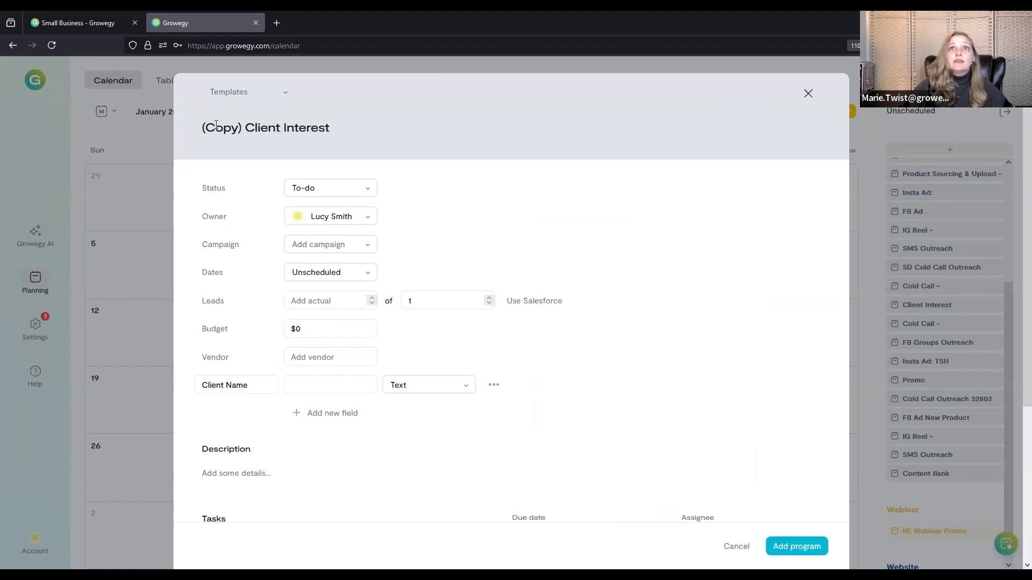
{"action": "left_click", "coordinate": [286, 93]}
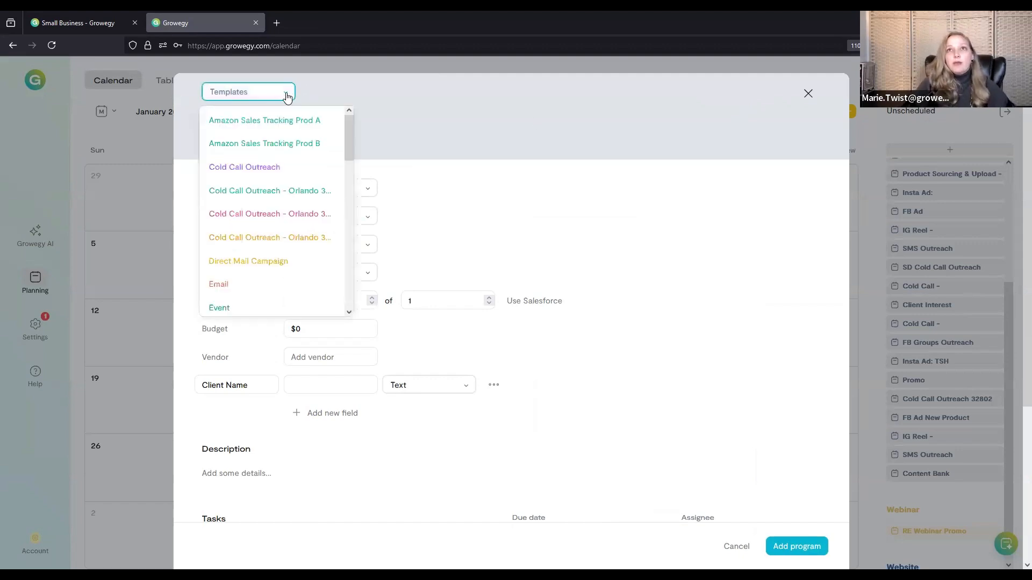
{"action": "scroll", "coordinate": [276, 235], "scroll_direction": "down", "scroll_amount": 10}
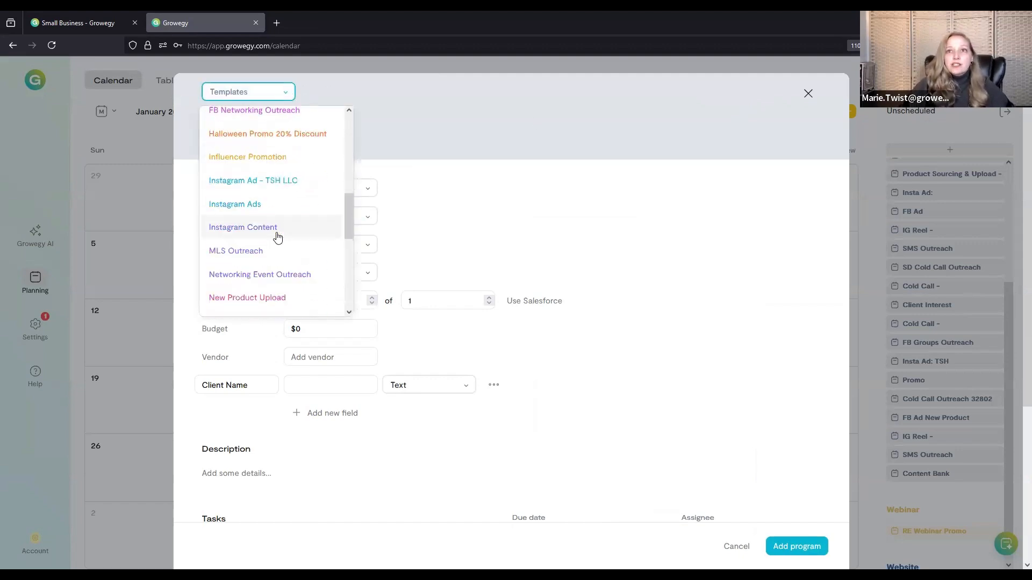
{"action": "scroll", "coordinate": [277, 237], "scroll_direction": "down", "scroll_amount": 3}
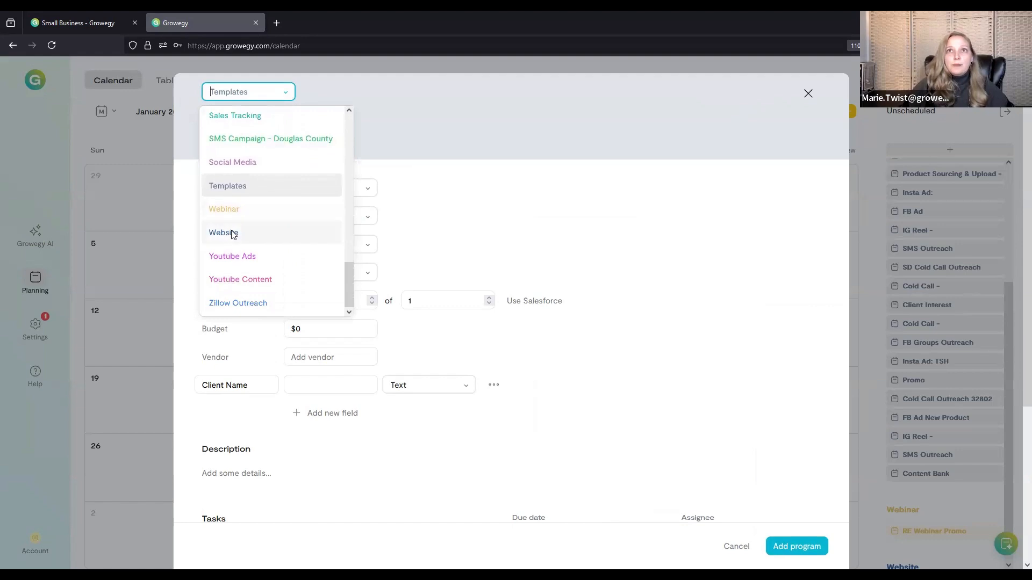
{"action": "left_click", "coordinate": [231, 233]}
Retitle the copy as "Client Interest: " followed by the client's full name, removing the "(Copy)" prefix
{"action": "left_click_drag", "start_coordinate": [245, 129], "coordinate": [81, 131]}
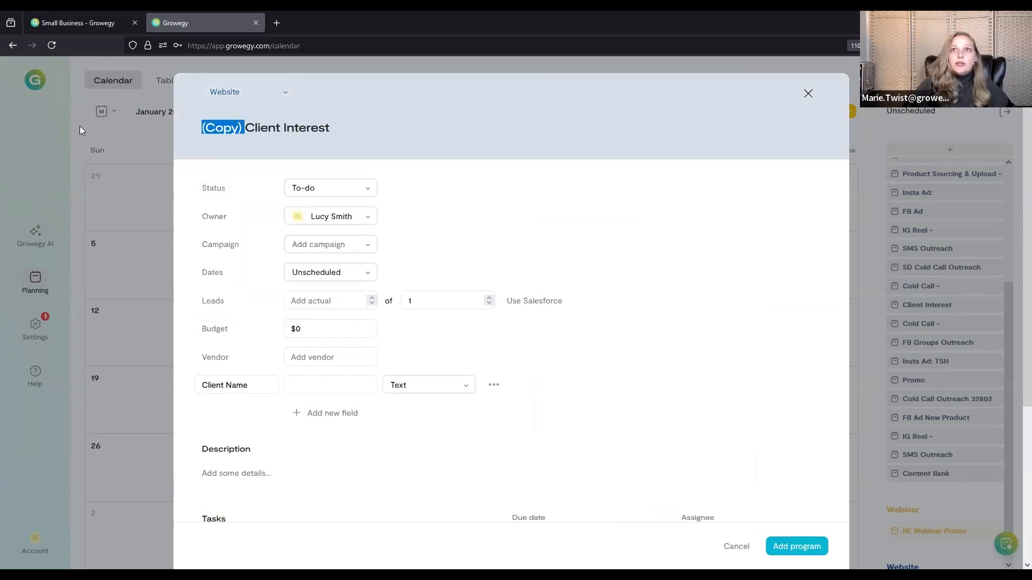
{"action": "key", "text": "BackSpace"}
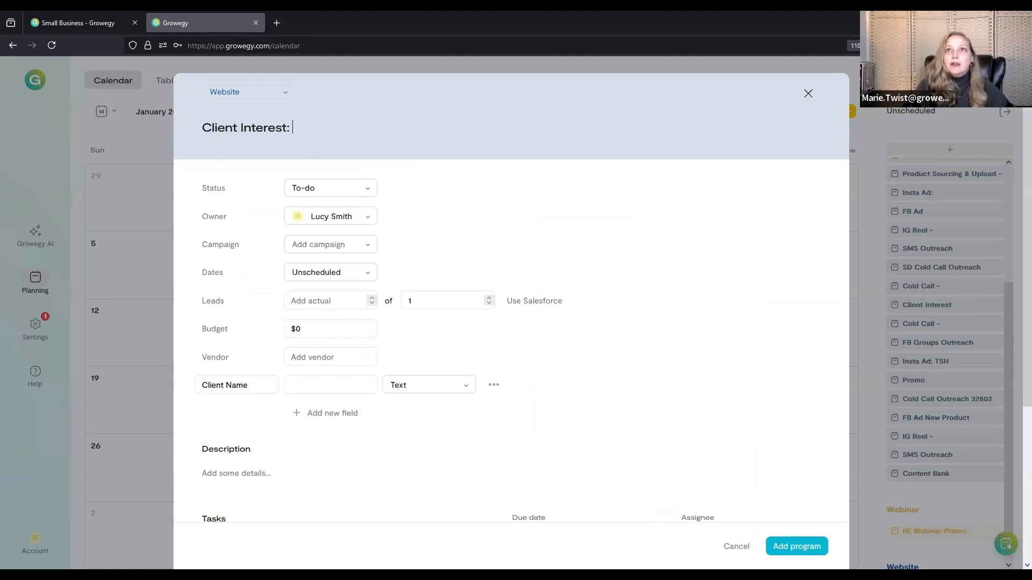
{"action": "type", "text": "John Smith"}
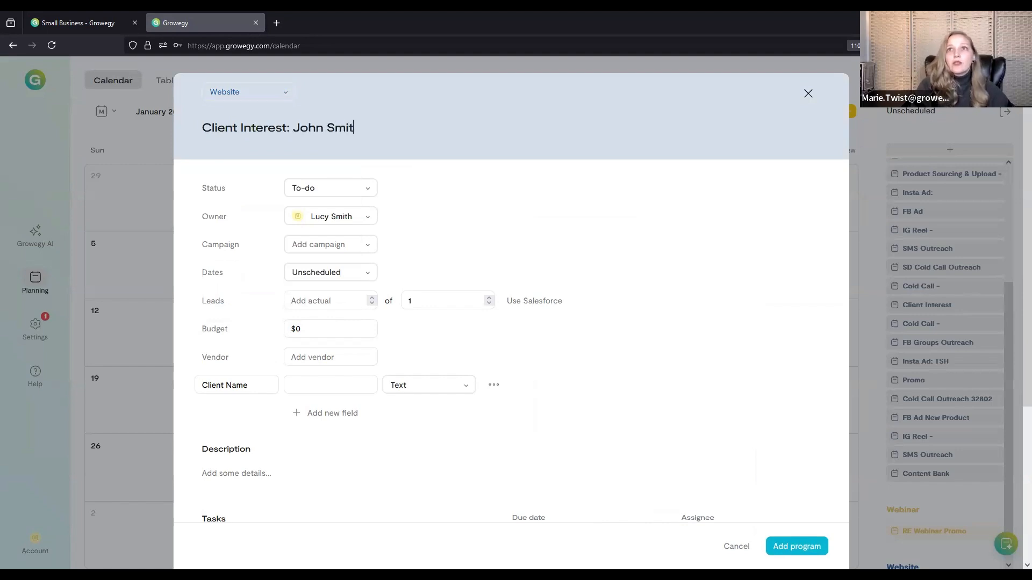
Schedule the copied program from January 1 to January 8, 2025, leaving its campaign empty
{"action": "left_click", "coordinate": [371, 246]}
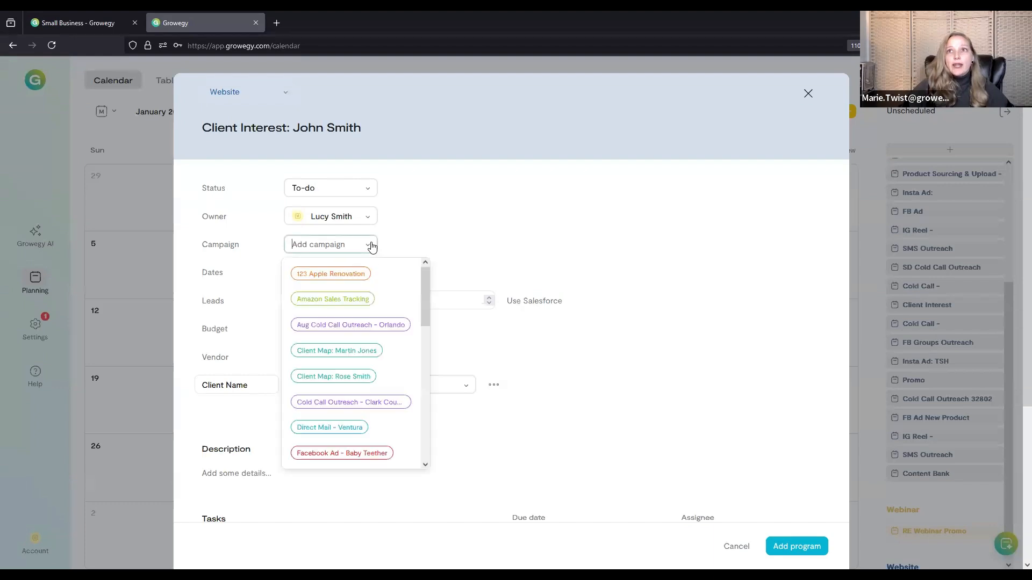
{"action": "left_click", "coordinate": [371, 245]}
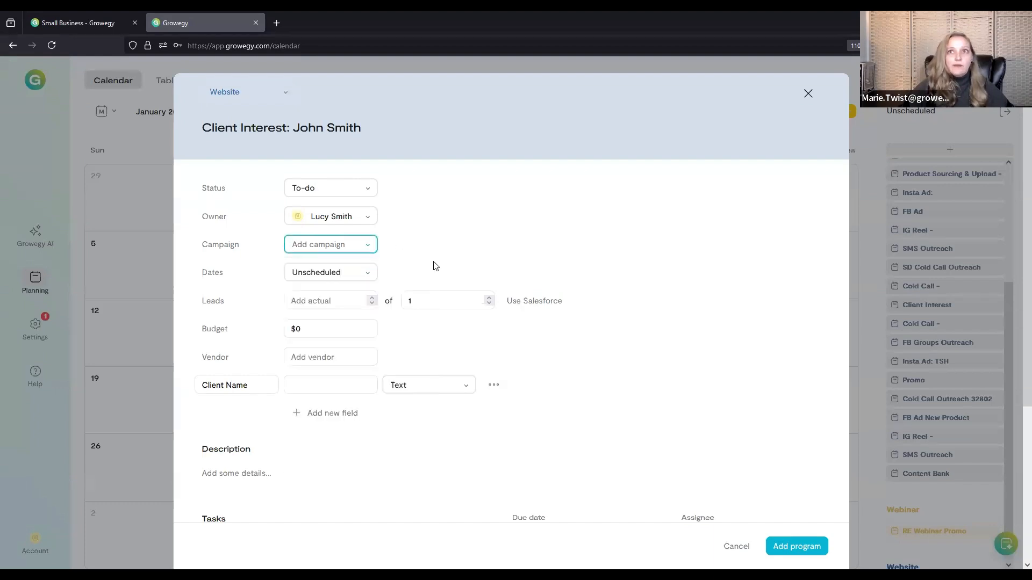
{"action": "left_click", "coordinate": [369, 276]}
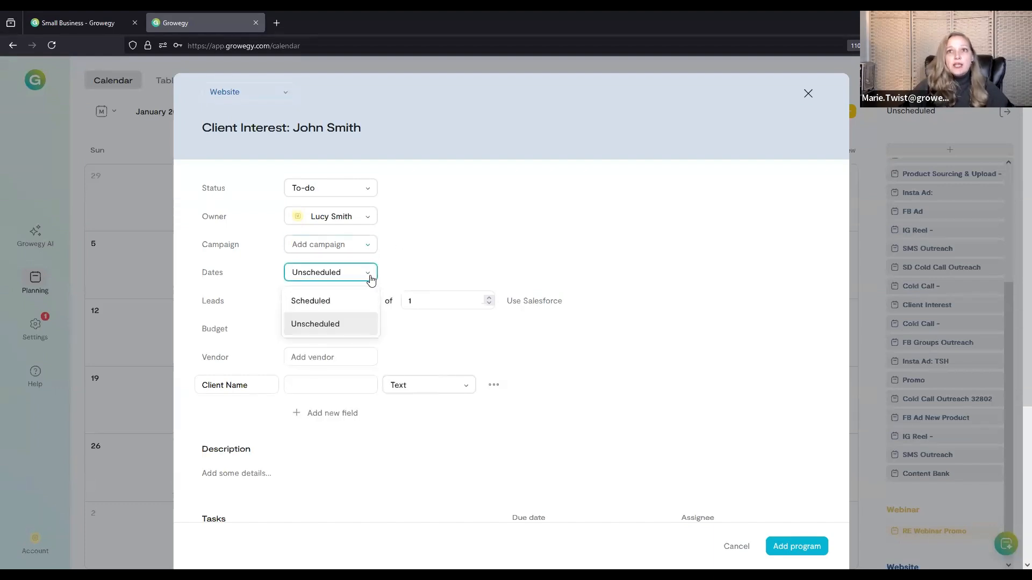
{"action": "left_click", "coordinate": [344, 304]}
{"action": "left_click", "coordinate": [346, 270]}
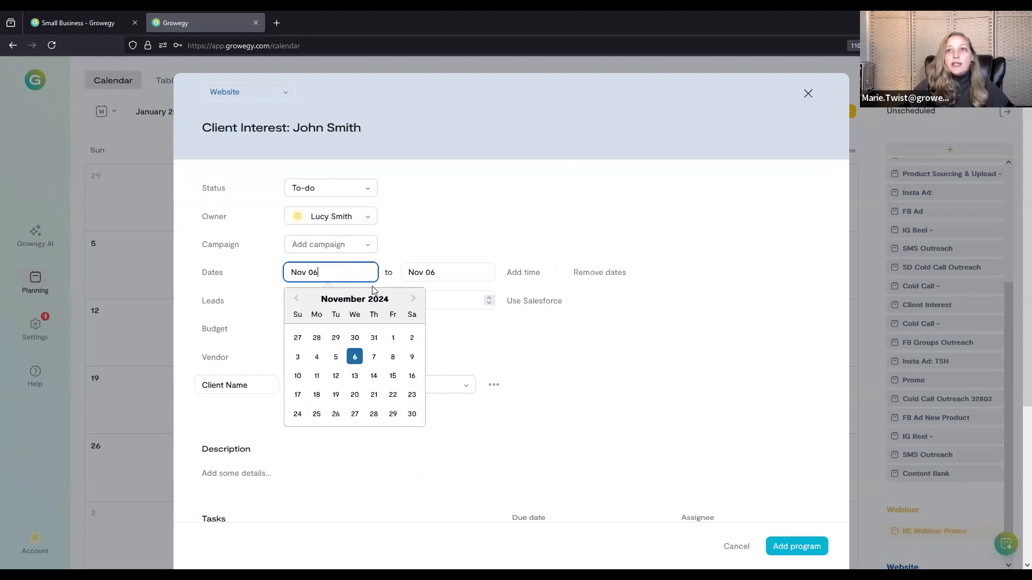
{"action": "left_click", "coordinate": [413, 298]}
{"action": "left_click", "coordinate": [413, 299]}
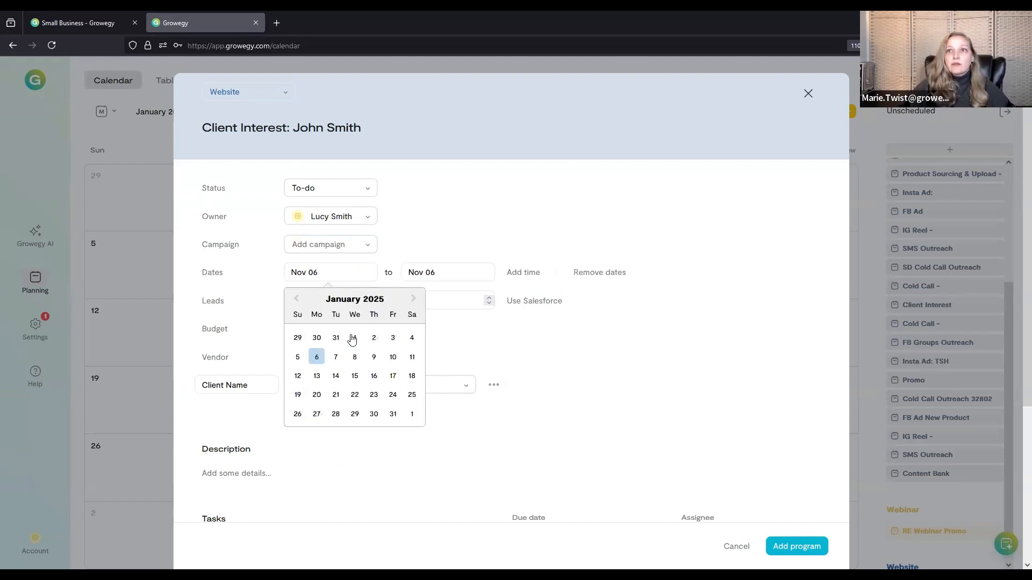
{"action": "left_click", "coordinate": [355, 337]}
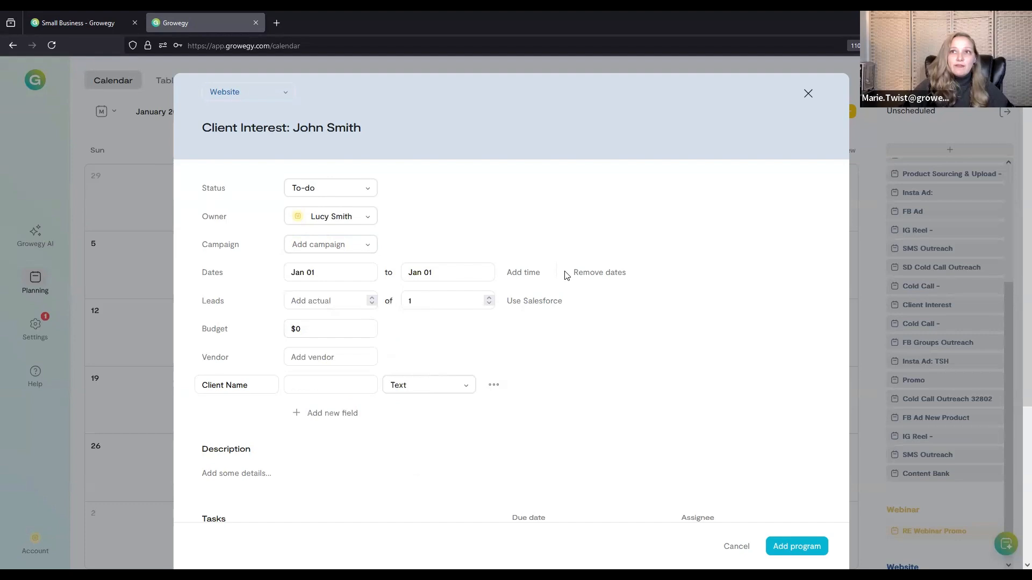
{"action": "left_click", "coordinate": [445, 272]}
{"action": "left_click", "coordinate": [471, 358]}
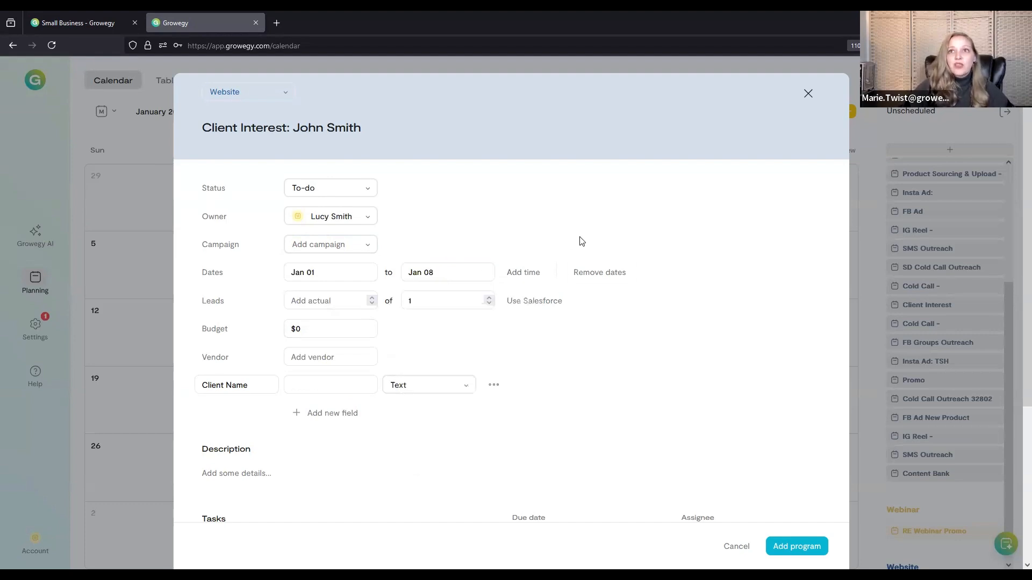
Fill in the custom Client Name field with the client's full name
{"action": "scroll", "coordinate": [579, 241], "scroll_direction": "down", "scroll_amount": 2}
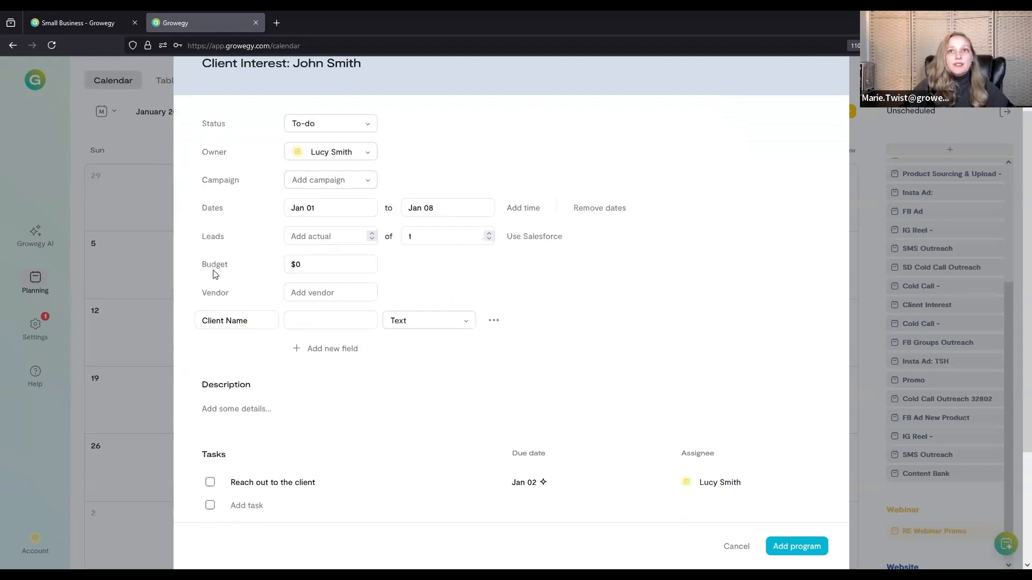
{"action": "left_click", "coordinate": [332, 317]}
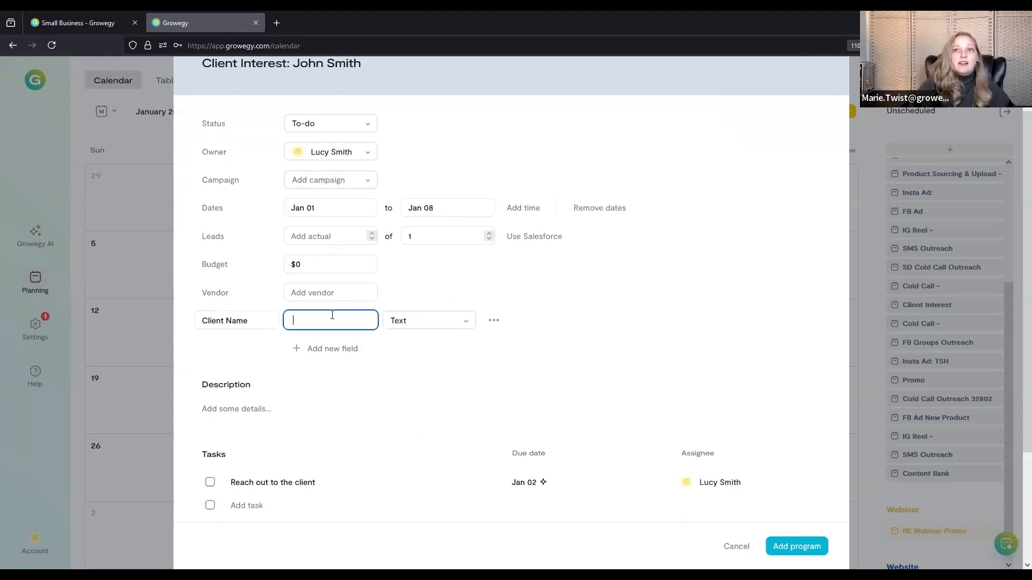
{"action": "type", "text": "John"}
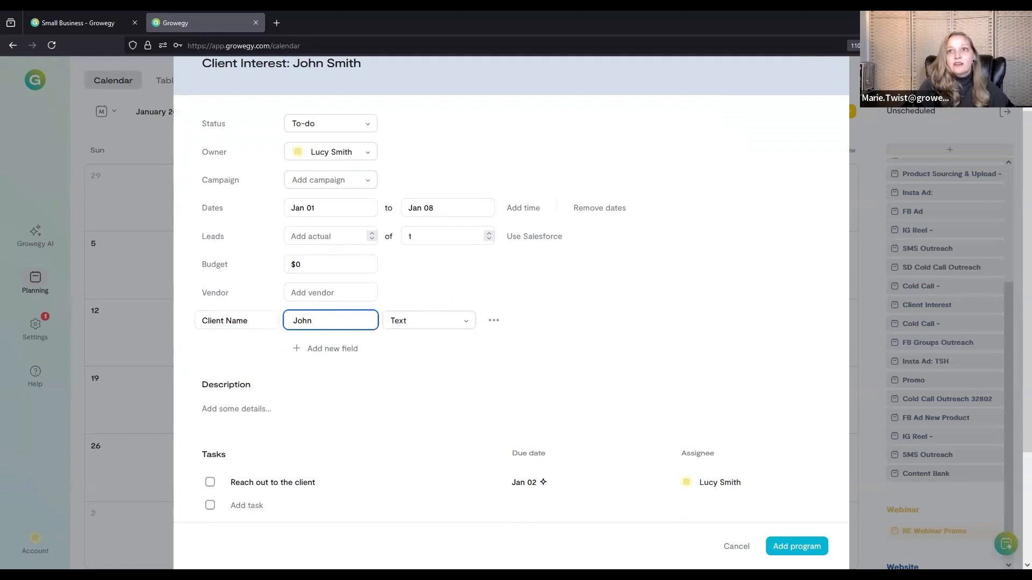
{"action": "type", "text": " mit"}
{"action": "key", "text": "BackSpace"}
{"action": "key", "text": "BackSpace"}
{"action": "key", "text": "BackSpace"}
{"action": "type", "text": "S"}
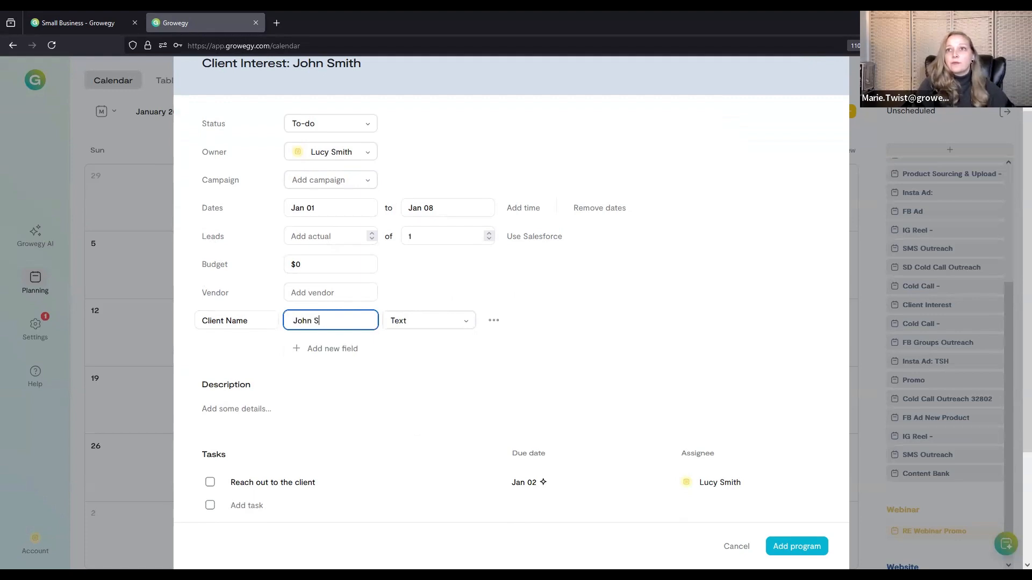
{"action": "type", "text": "mith"}
{"action": "scroll", "coordinate": [390, 359], "scroll_direction": "down", "scroll_amount": 3}
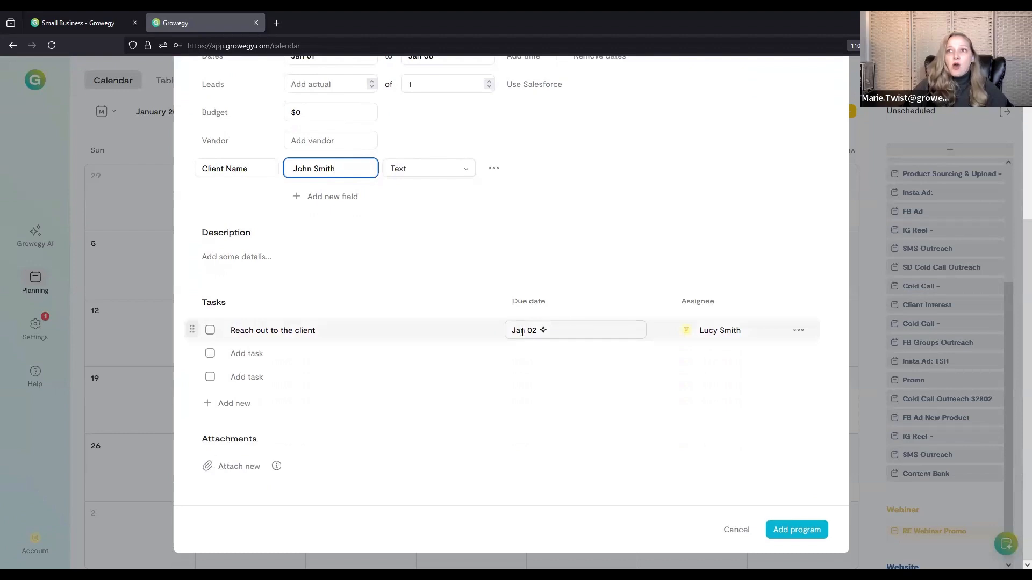
{"action": "scroll", "coordinate": [532, 329], "scroll_direction": "up", "scroll_amount": 4}
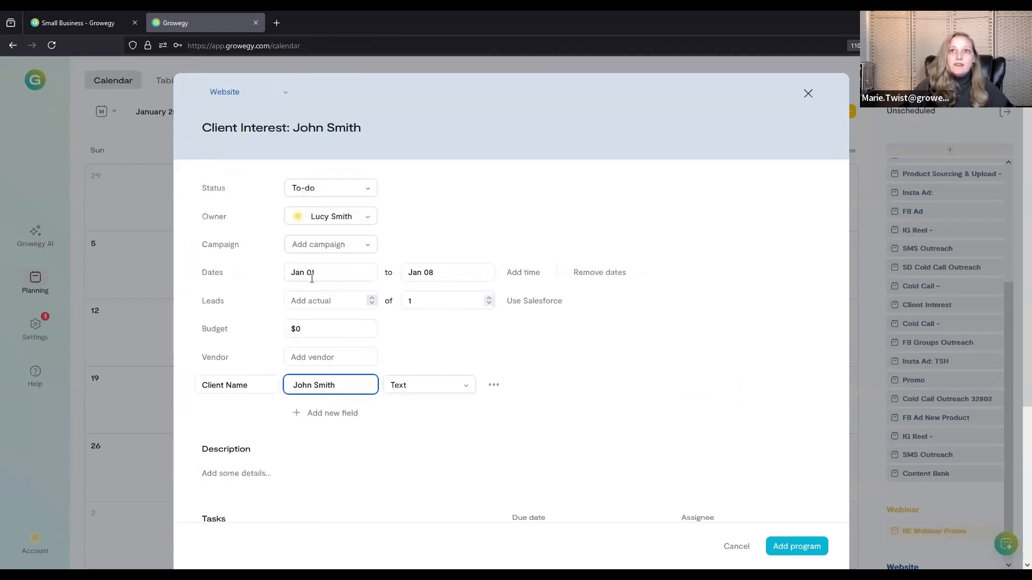
{"action": "scroll", "coordinate": [315, 275], "scroll_direction": "down", "scroll_amount": 4}
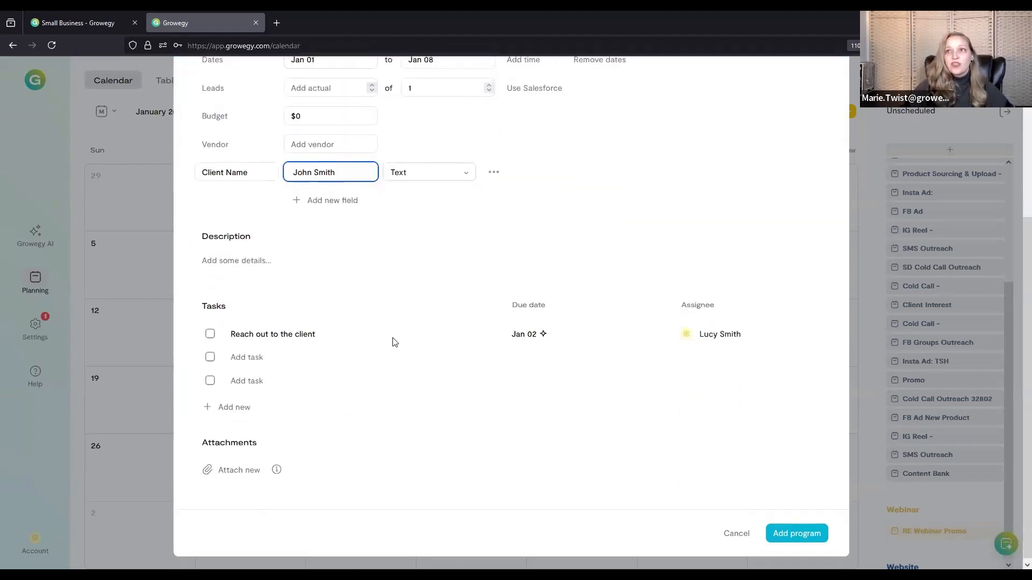
{"action": "left_click", "coordinate": [288, 353]}
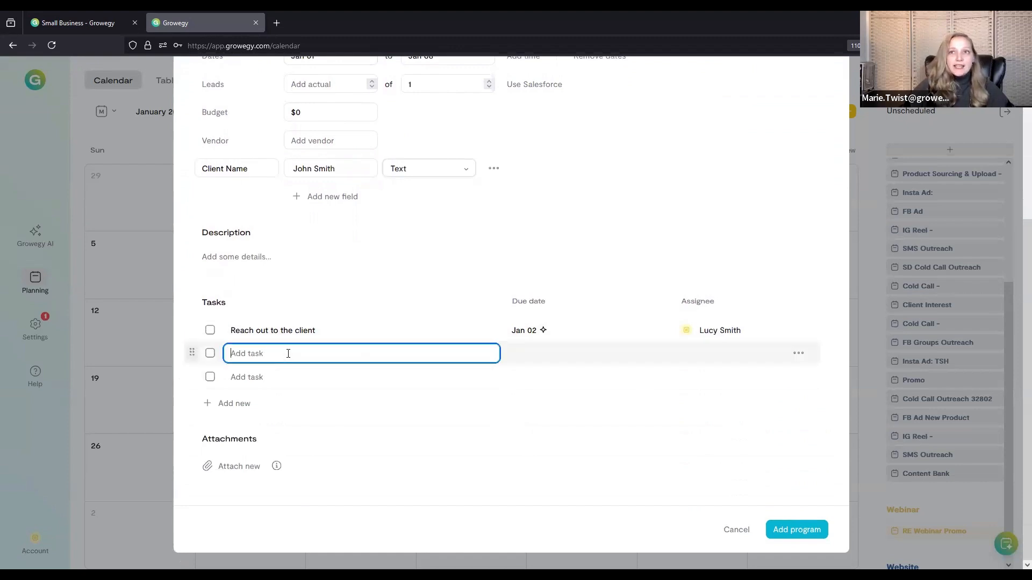
{"action": "left_click", "coordinate": [543, 353]}
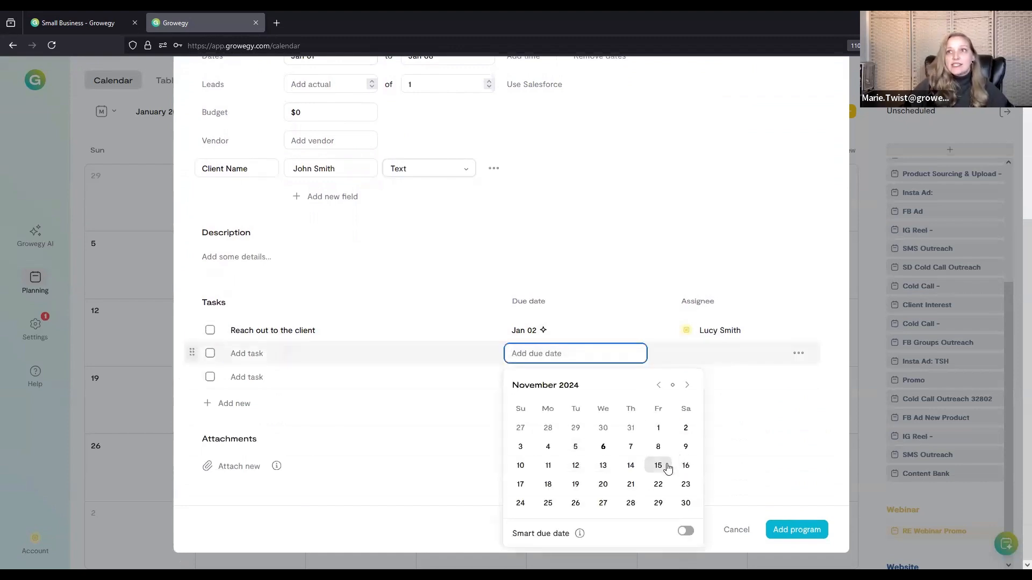
{"action": "left_click", "coordinate": [589, 245]}
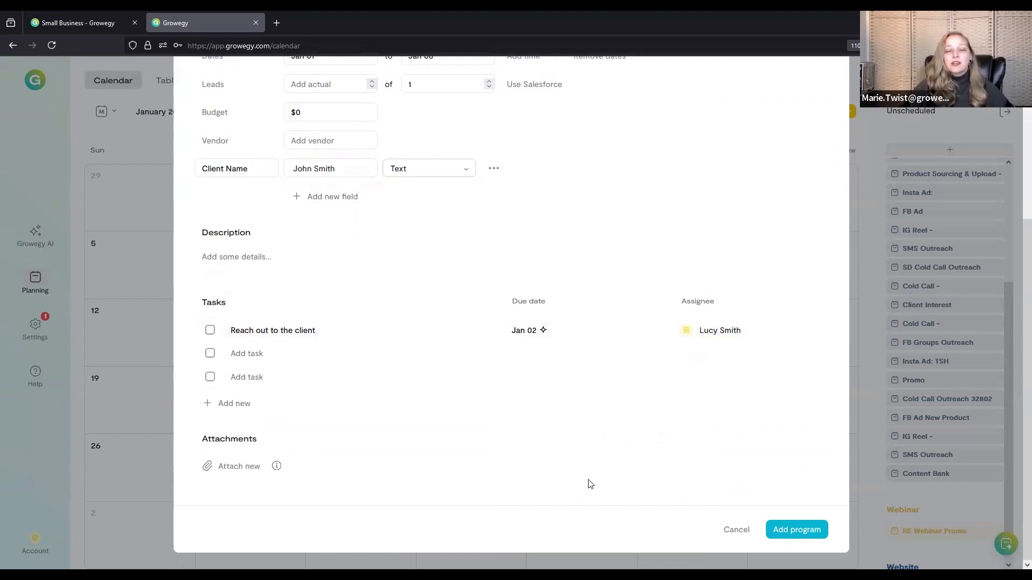
Add the completed client program to the calendar
{"action": "left_click", "coordinate": [807, 531]}
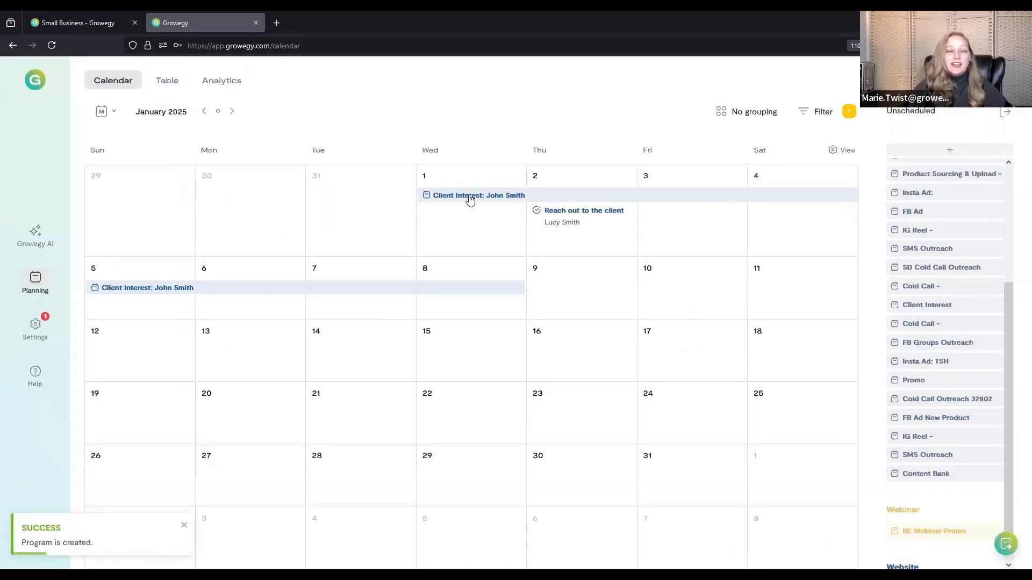
Go back to November 2024 in the calendar and duplicate the client's Private Money Loan program
{"action": "left_click", "coordinate": [33, 375]}
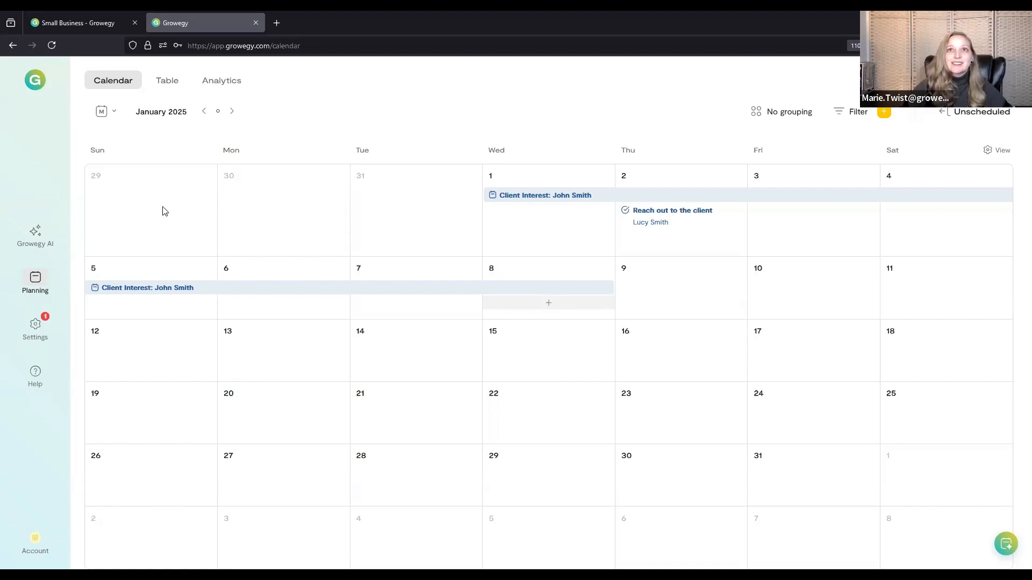
{"action": "left_click", "coordinate": [204, 113]}
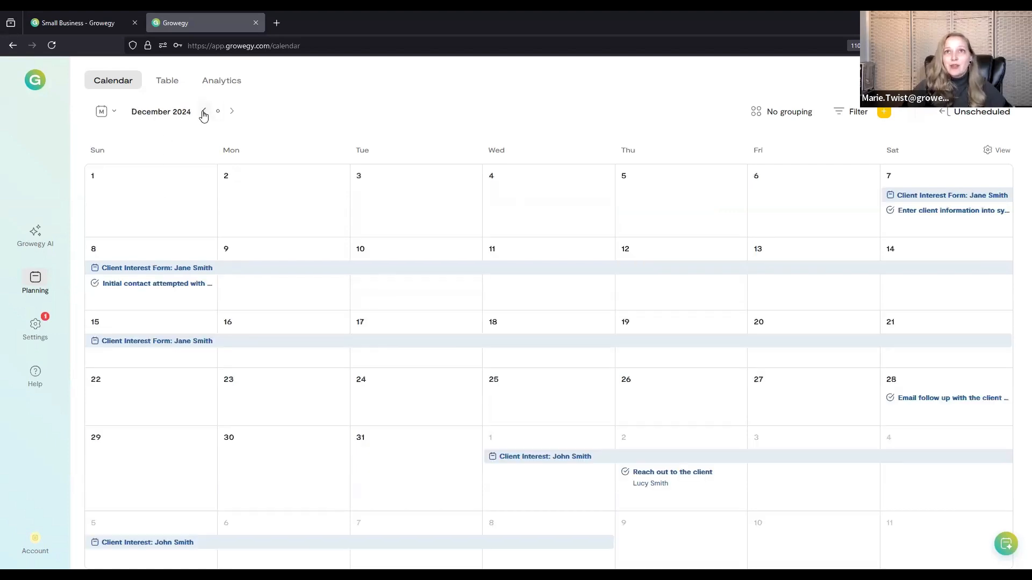
{"action": "left_click", "coordinate": [203, 113]}
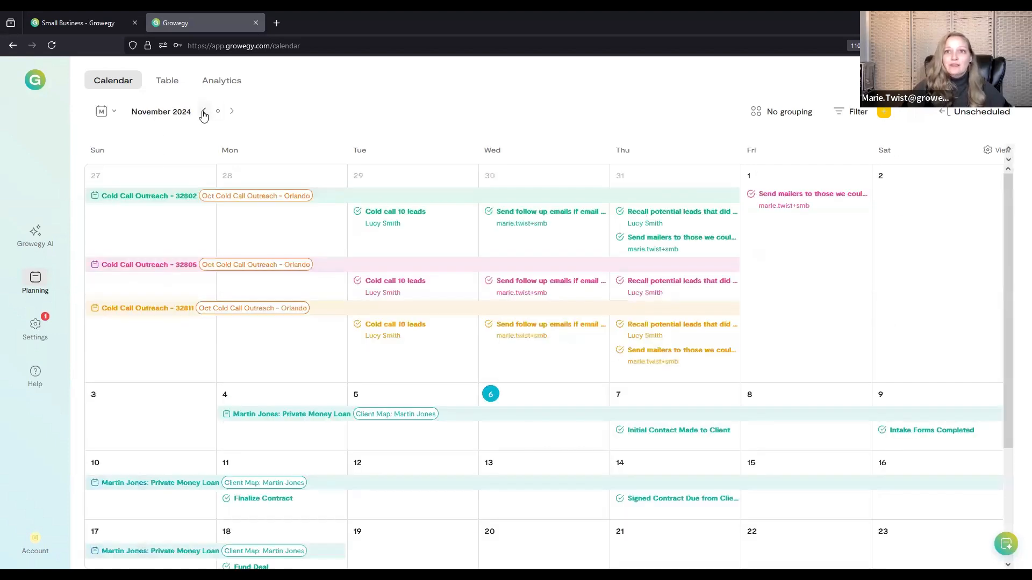
{"action": "left_click", "coordinate": [204, 113]}
{"action": "left_click", "coordinate": [232, 113]}
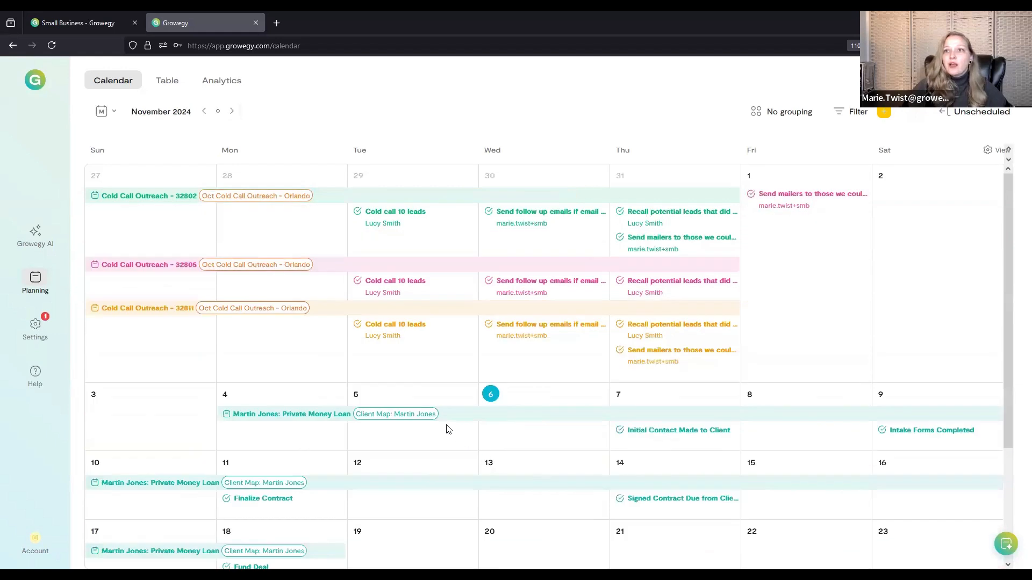
{"action": "left_click", "coordinate": [461, 419]}
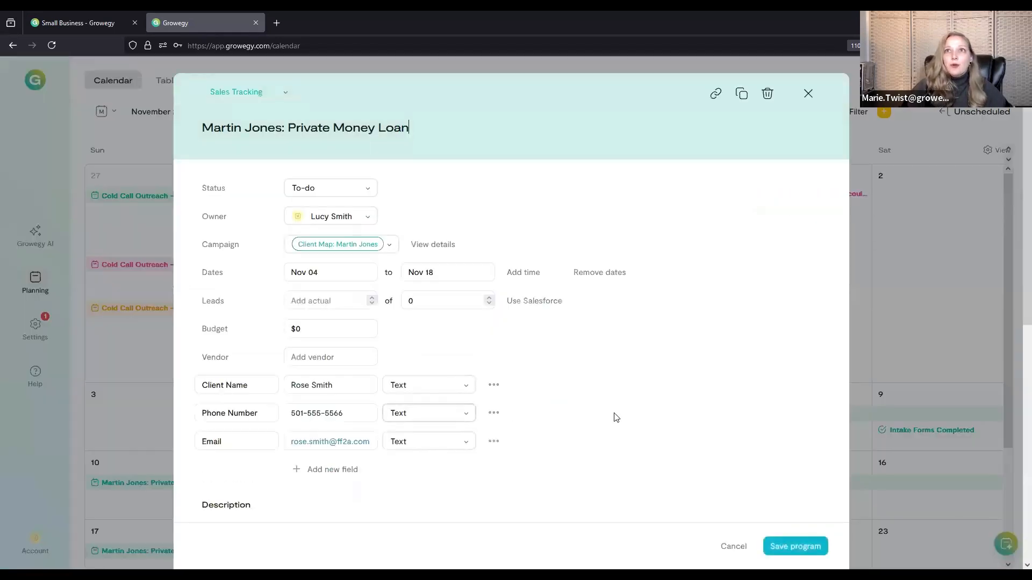
{"action": "left_click", "coordinate": [741, 96]}
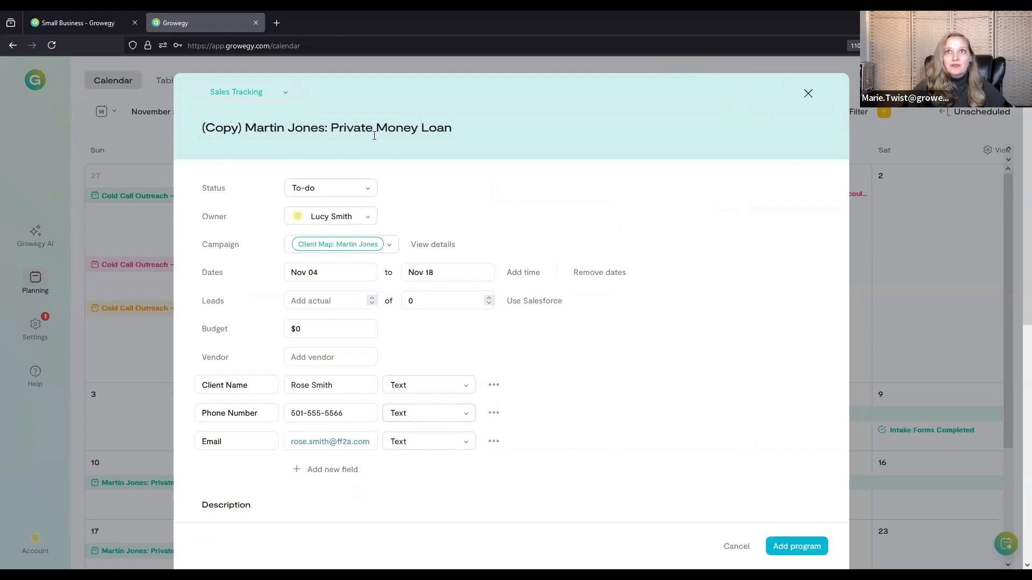
Change the copied loan program's category to Templates
{"action": "left_click", "coordinate": [286, 94]}
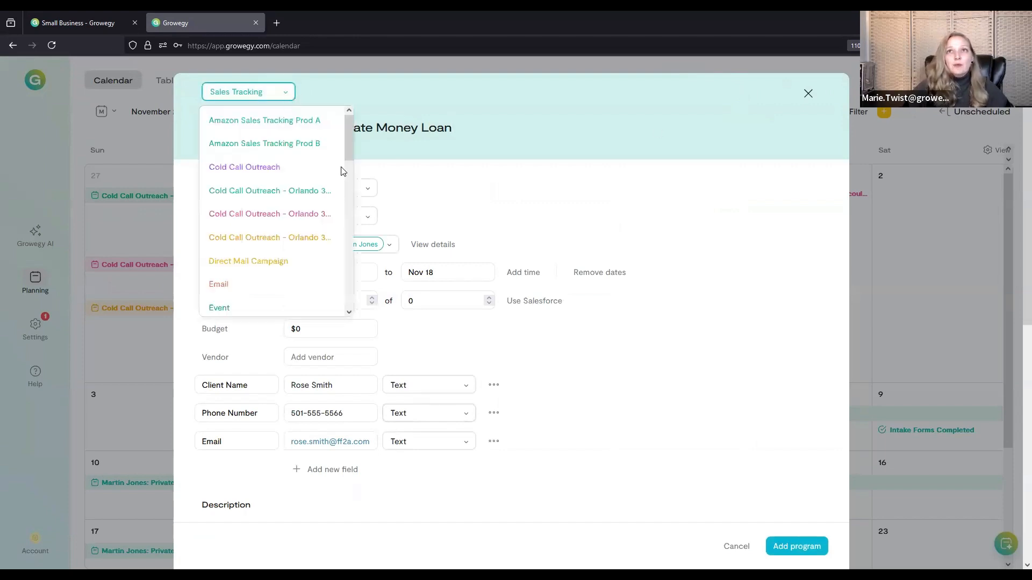
{"action": "scroll", "coordinate": [346, 222], "scroll_direction": "down", "scroll_amount": 6}
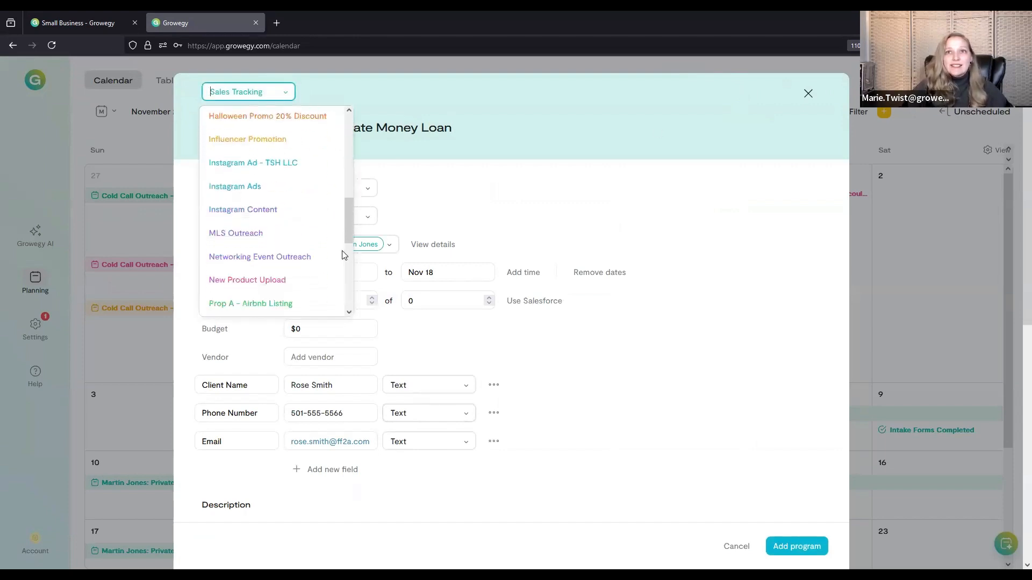
{"action": "left_click", "coordinate": [281, 261]}
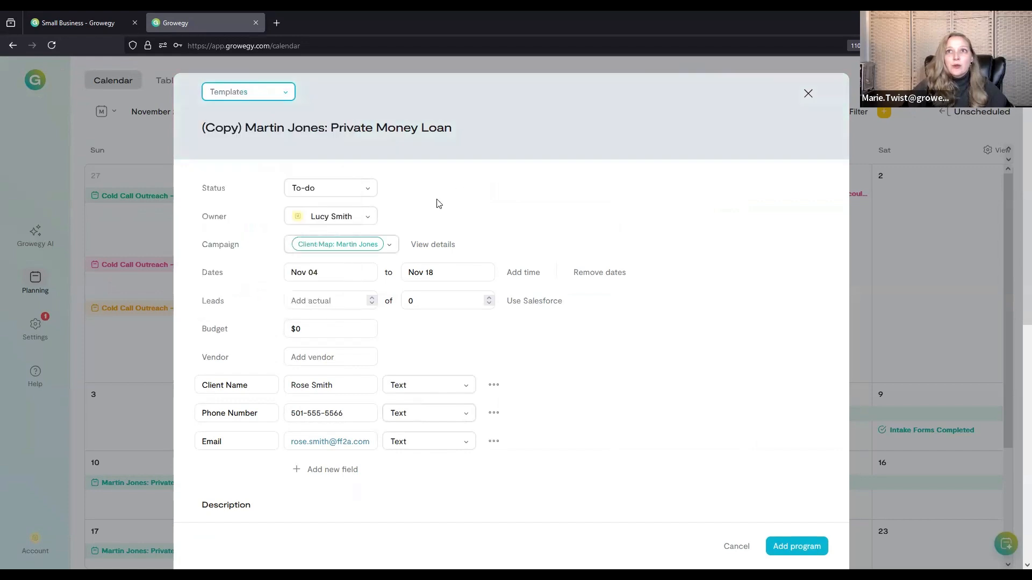
Remove the "(Copy)" prefix and the client's name from the title, leaving ": Private Money Loan"
{"action": "left_click_drag", "start_coordinate": [246, 126], "coordinate": [122, 111]}
{"action": "key", "text": "Delete"}
{"action": "key", "text": "Delete"}
{"action": "key", "text": "Delete"}
{"action": "key", "text": "Delete"}
{"action": "key", "text": "Delete"}
{"action": "key", "text": "Delete"}
{"action": "key", "text": "Delete"}
{"action": "key", "text": "Delete"}
{"action": "key", "text": "Delete"}
{"action": "key", "text": "Delete"}
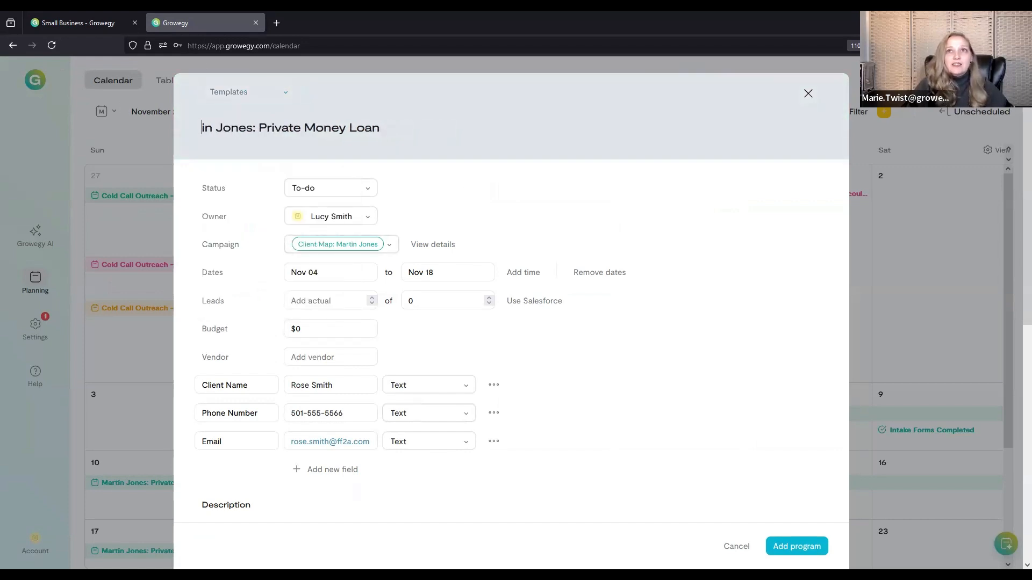
{"action": "key", "text": "Delete"}
{"action": "key", "text": "Delete"}
{"action": "key", "text": "Delete"}
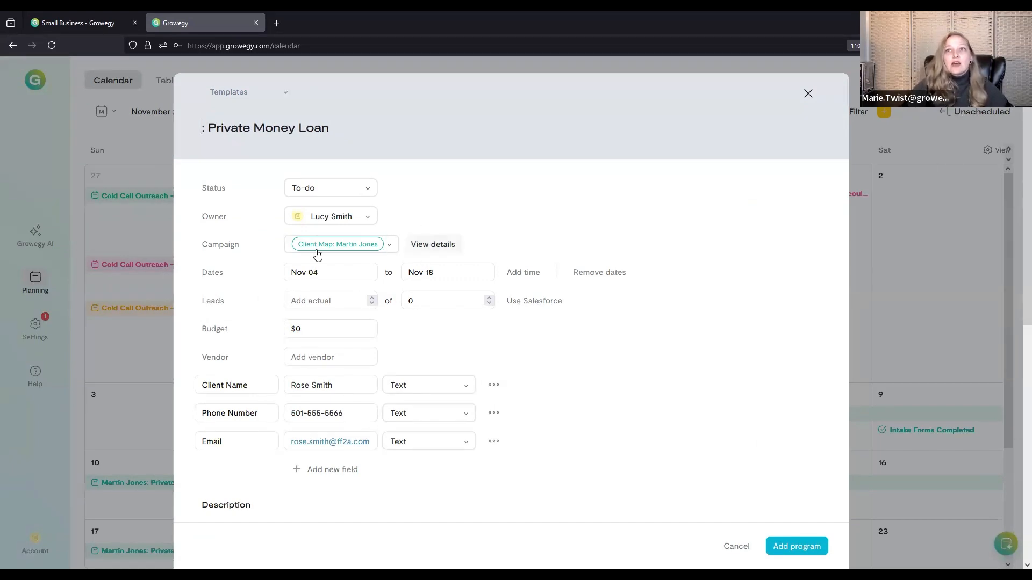
Clear the template's campaign and remove its dates so it is unscheduled
{"action": "left_click", "coordinate": [287, 248]}
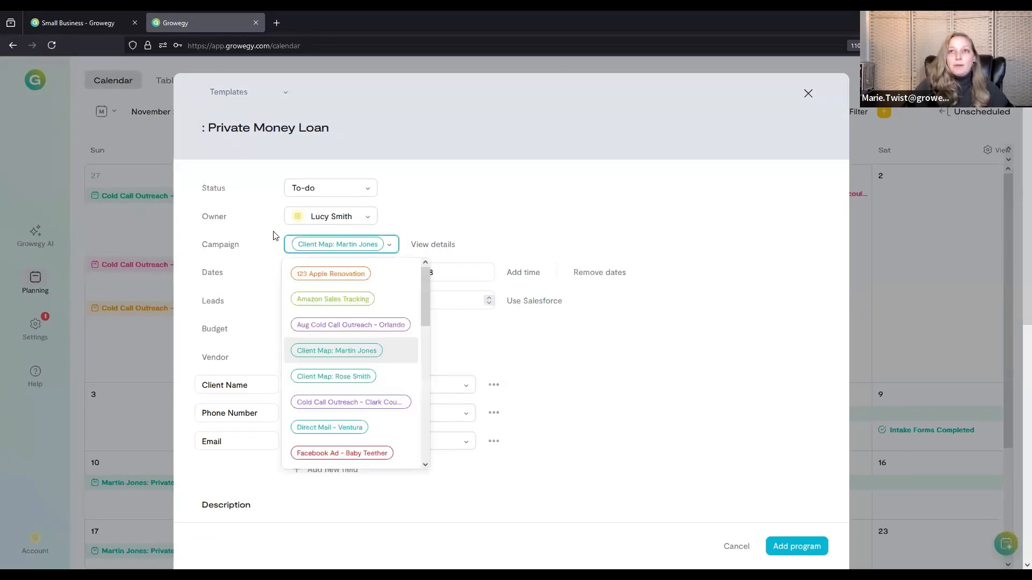
{"action": "key", "text": "BackSpace"}
{"action": "left_click", "coordinate": [765, 211]}
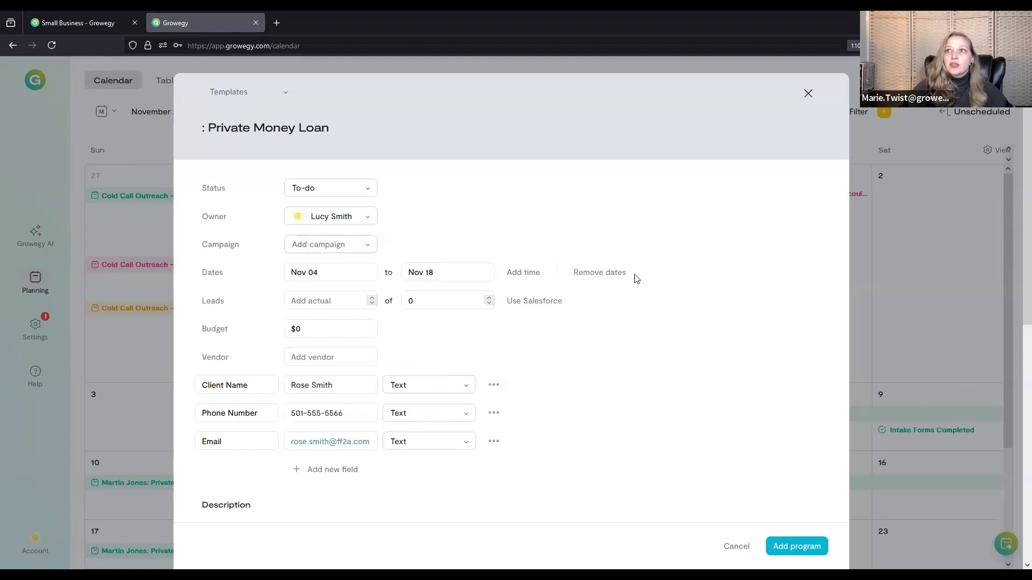
{"action": "left_click", "coordinate": [595, 273]}
Clear the smart due date of the "Initial Contact Made to Client" task
{"action": "scroll", "coordinate": [604, 244], "scroll_direction": "down", "scroll_amount": 3}
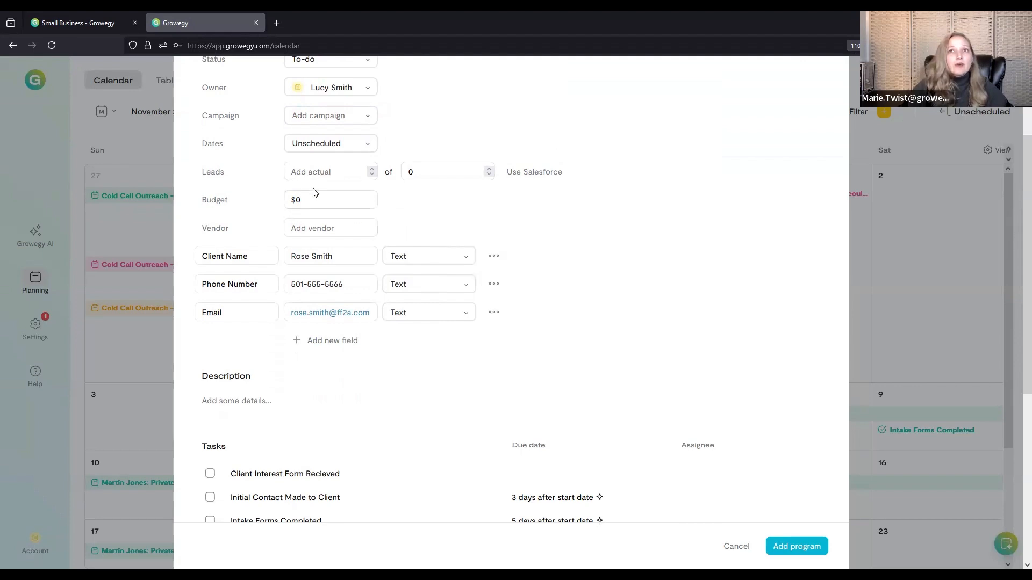
{"action": "scroll", "coordinate": [441, 201], "scroll_direction": "down", "scroll_amount": 2}
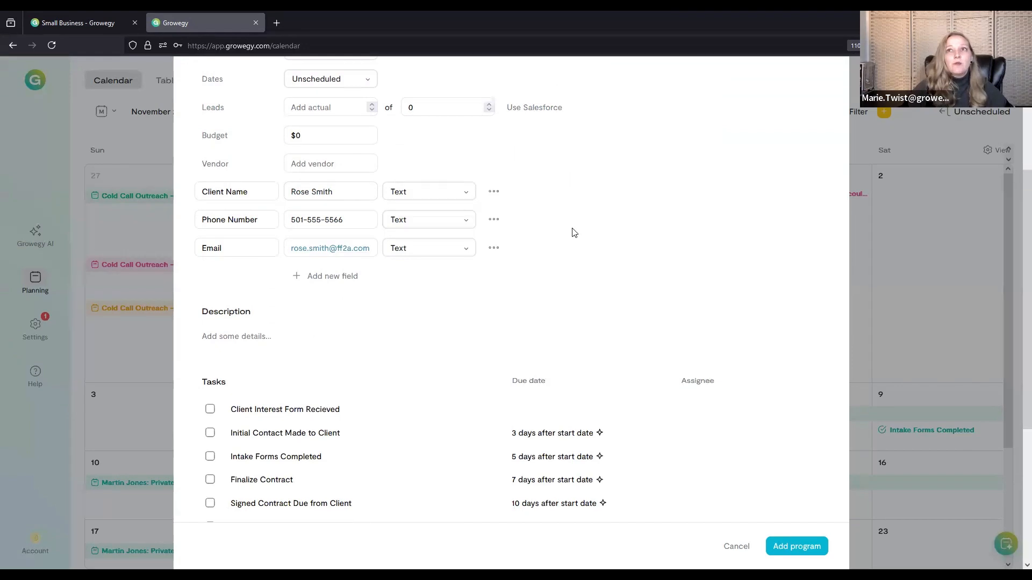
{"action": "scroll", "coordinate": [556, 228], "scroll_direction": "down", "scroll_amount": 2}
{"action": "scroll", "coordinate": [489, 290], "scroll_direction": "down", "scroll_amount": 3}
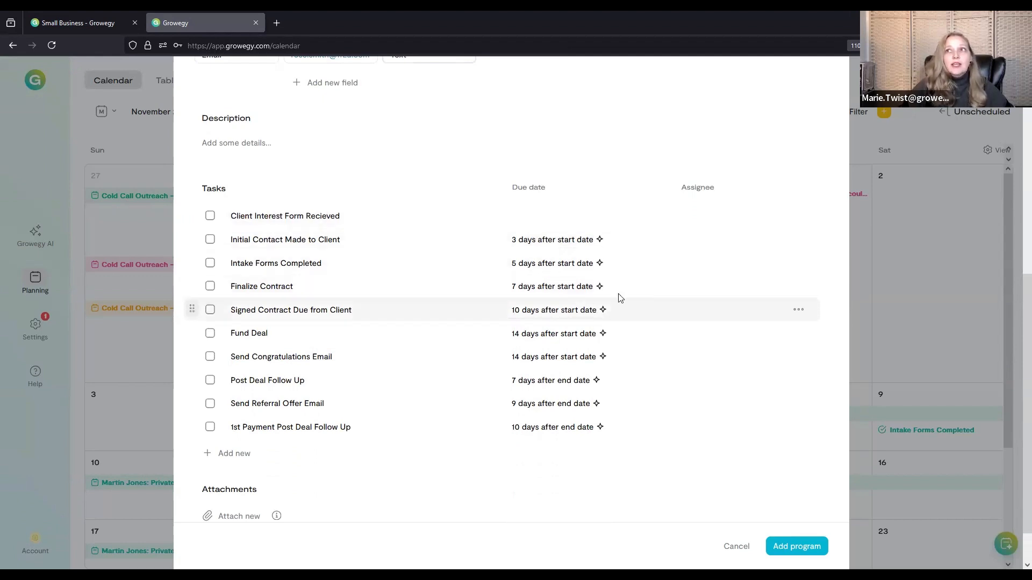
{"action": "left_click", "coordinate": [625, 240]}
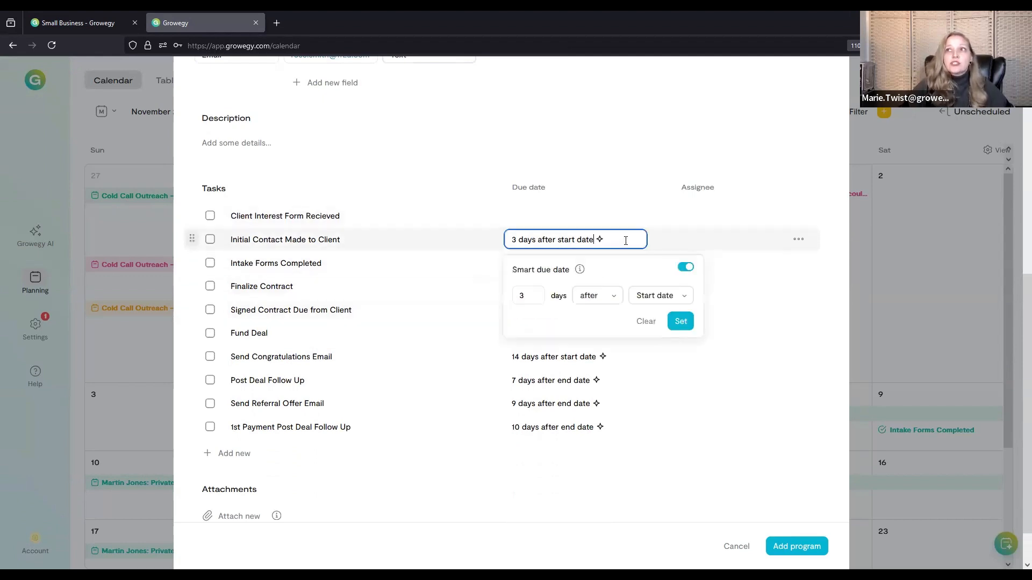
{"action": "left_click", "coordinate": [647, 322]}
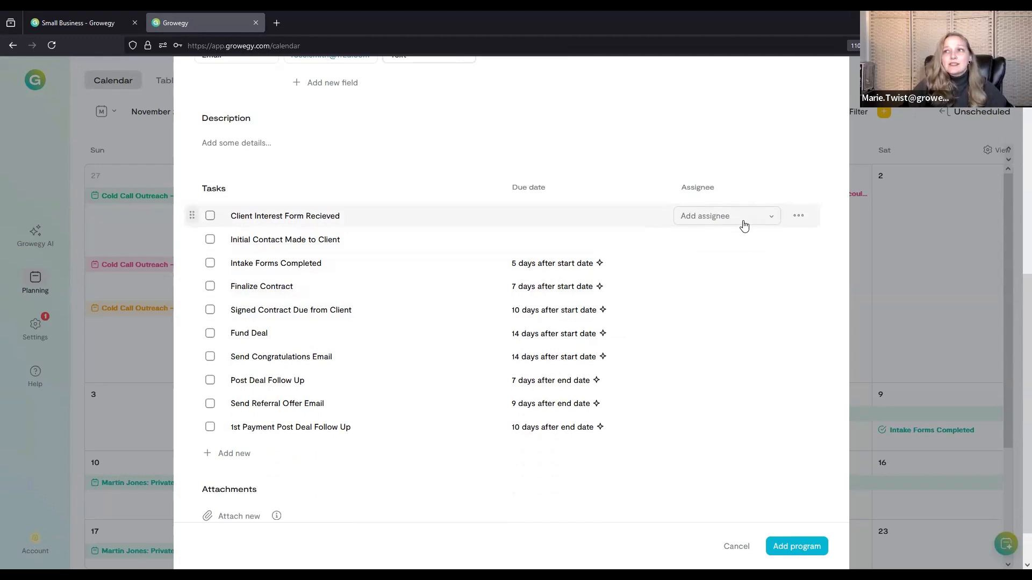
View the assignee choices for the "Client Interest Form Recieved" task without assigning anyone, and add the template program
{"action": "left_click", "coordinate": [778, 220]}
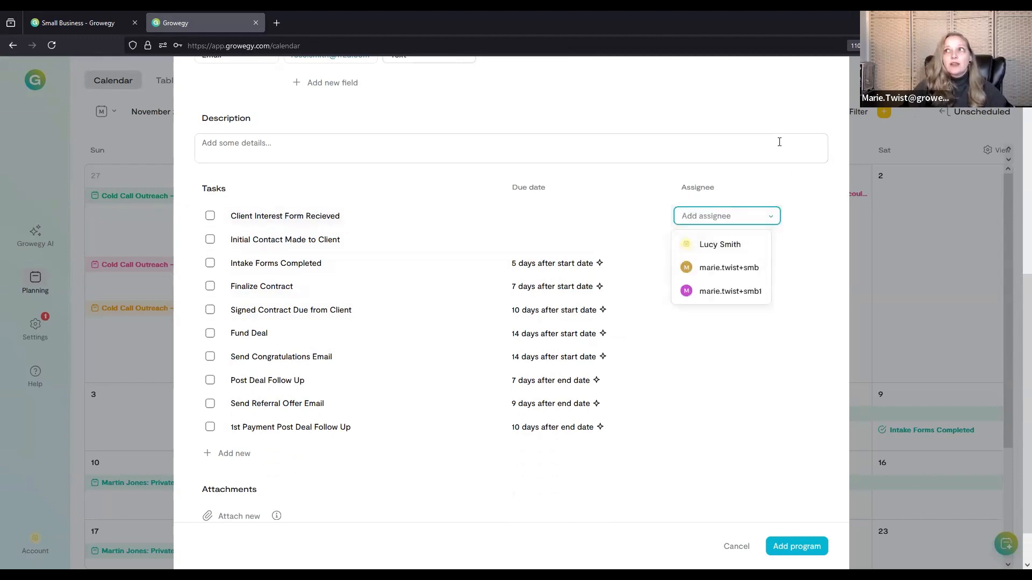
{"action": "scroll", "coordinate": [795, 250], "scroll_direction": "up", "scroll_amount": 7}
{"action": "scroll", "coordinate": [817, 484], "scroll_direction": "down", "scroll_amount": 1}
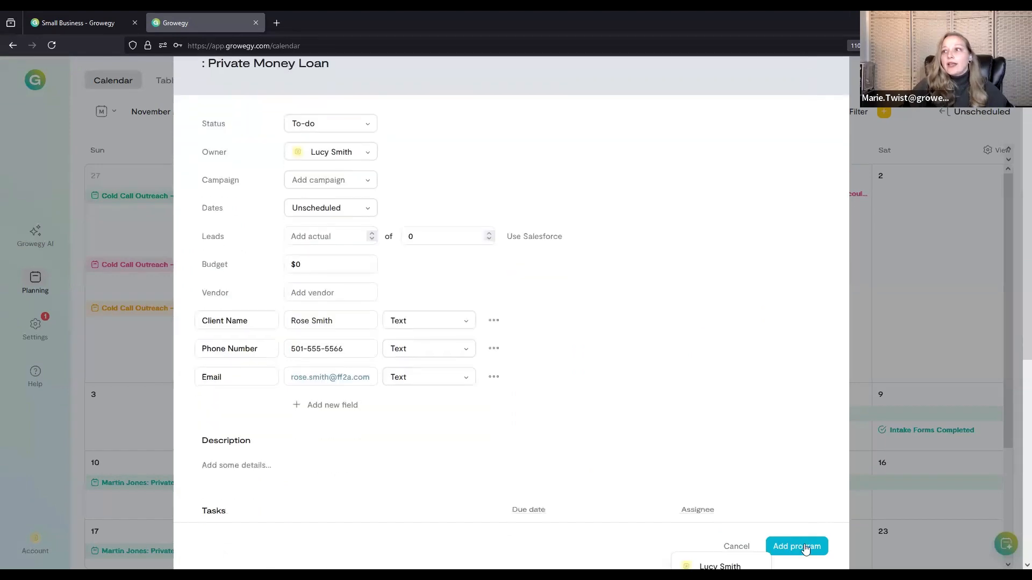
{"action": "left_click", "coordinate": [805, 548]}
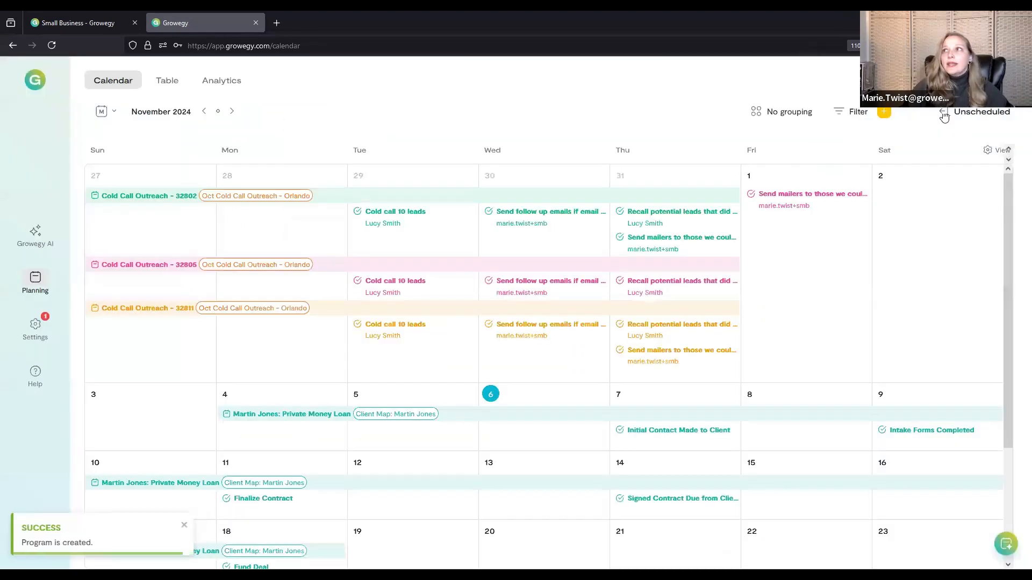
Open the ": Private Money Loan" template from the unscheduled programs and duplicate it
{"action": "left_click", "coordinate": [944, 115]}
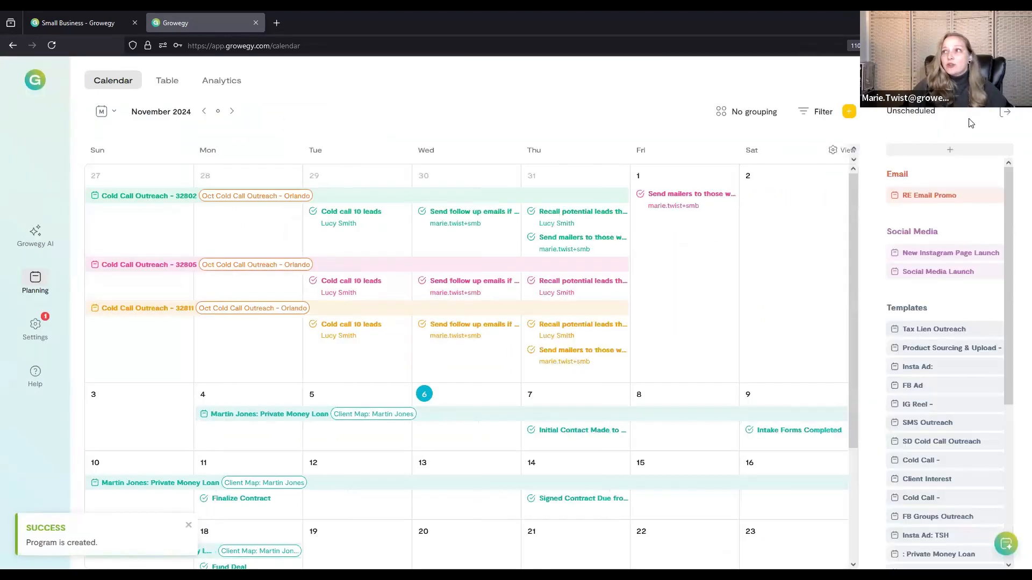
{"action": "scroll", "coordinate": [956, 321], "scroll_direction": "down", "scroll_amount": 4}
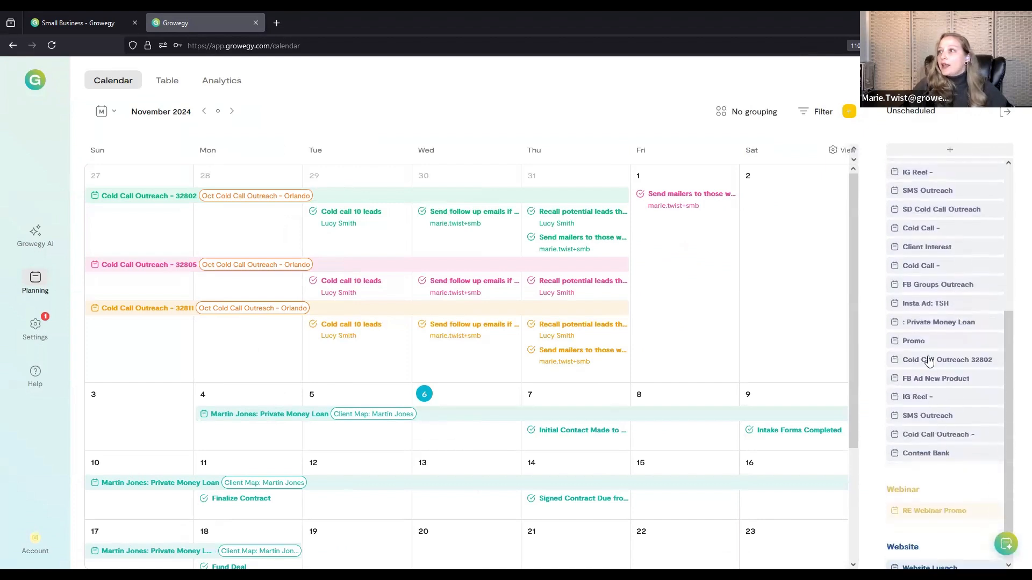
{"action": "left_click", "coordinate": [936, 323]}
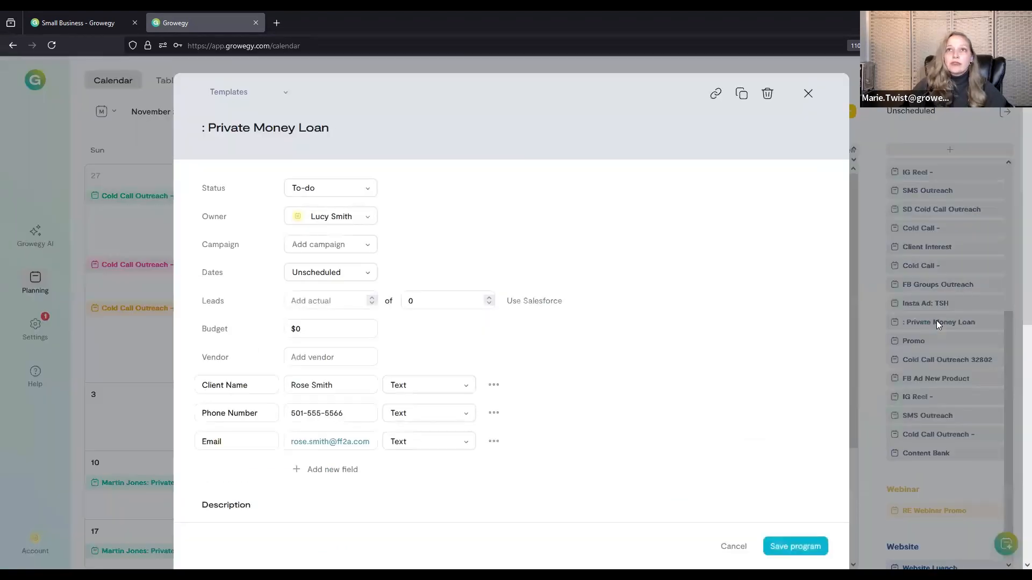
{"action": "left_click", "coordinate": [742, 95]}
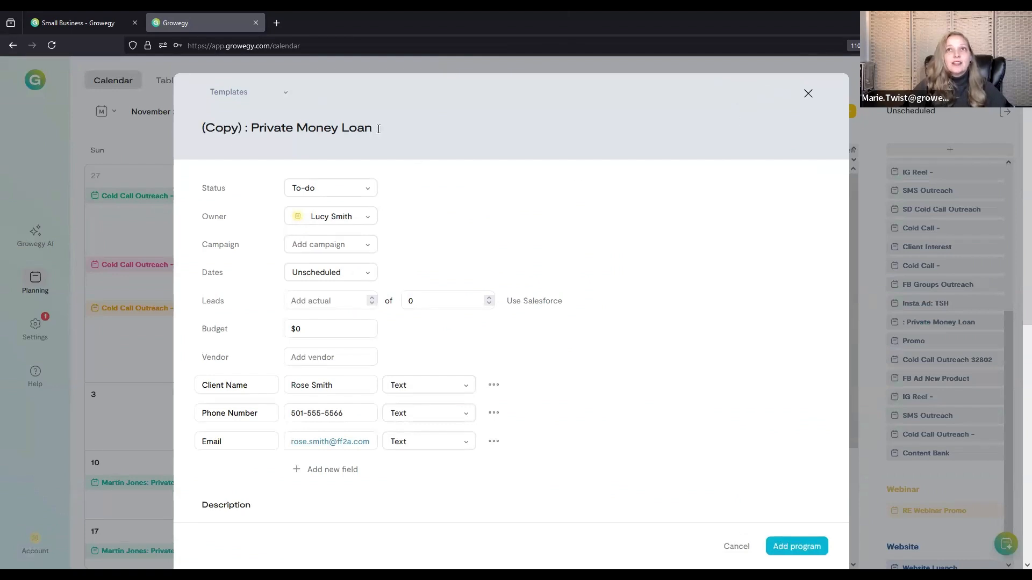